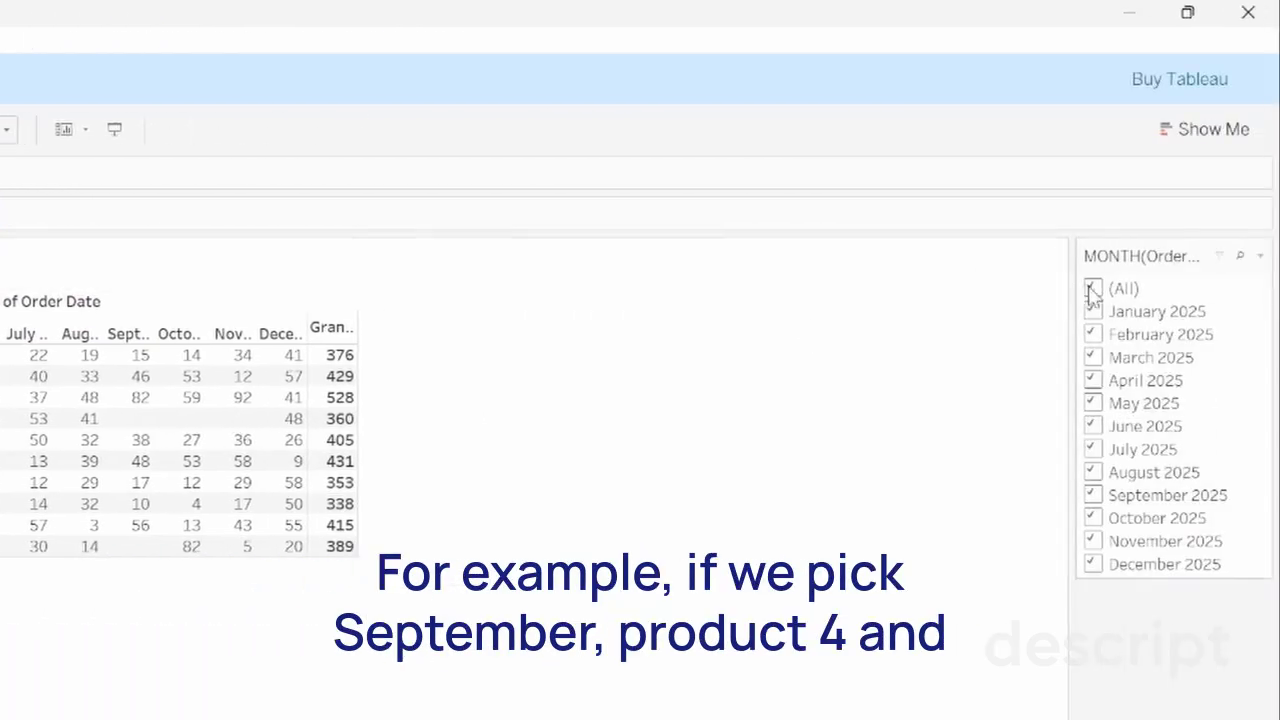
# - Limit the MONTH(Order Date) filter to November only, so Product_4 drops out of the crosstab
pyautogui.click(1093, 289)
pyautogui.click(1092, 495)
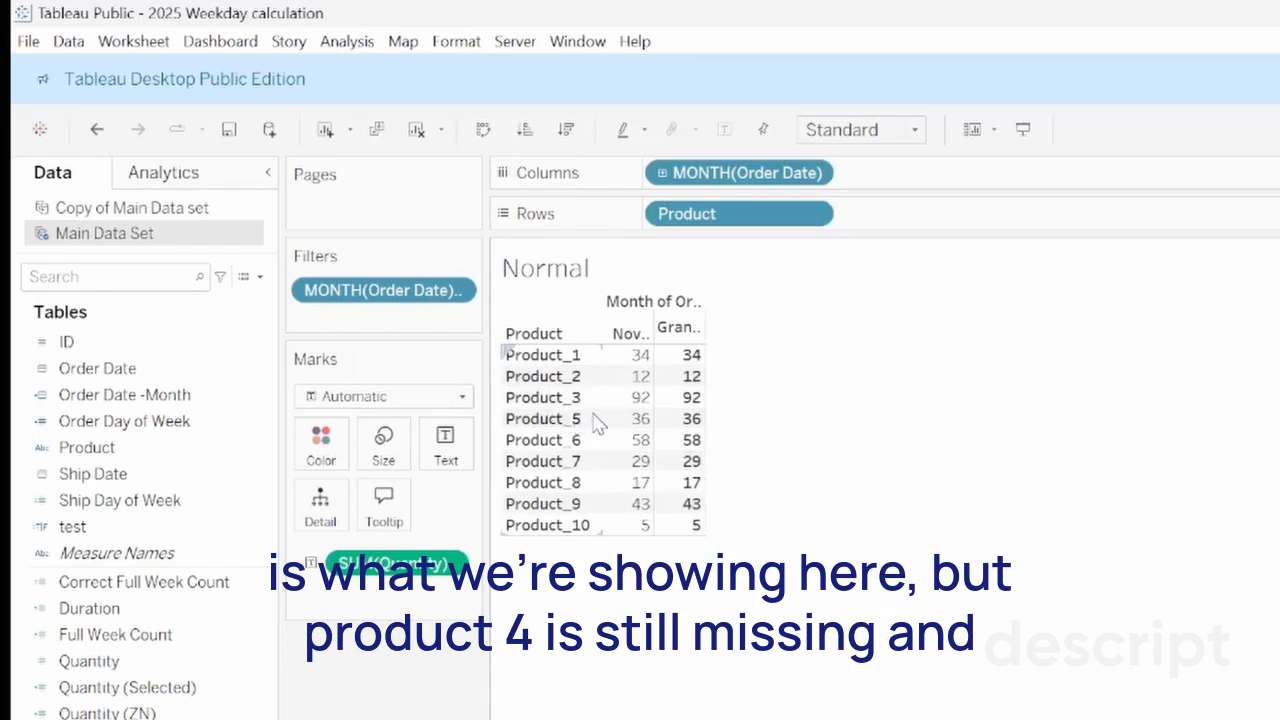
pyautogui.moveTo(677, 410)
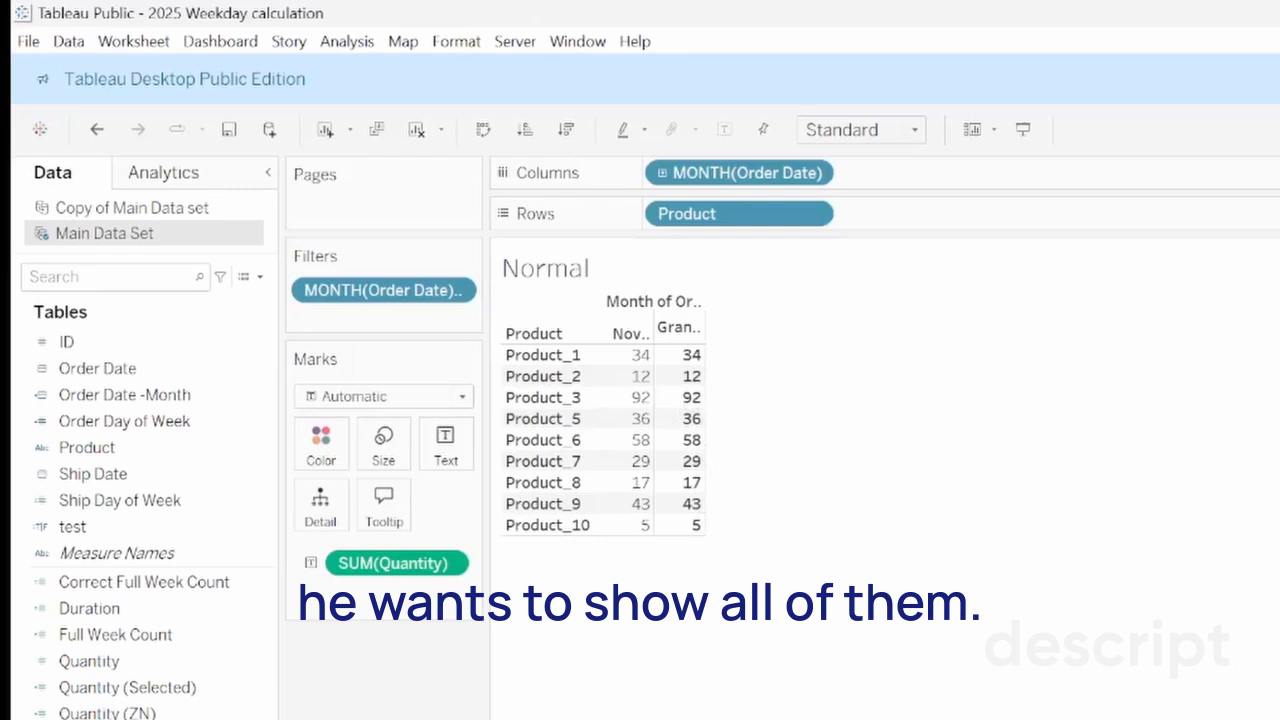
# - Undo the month filter so every month shows again
pyautogui.hotkey('ctrl', 'z')
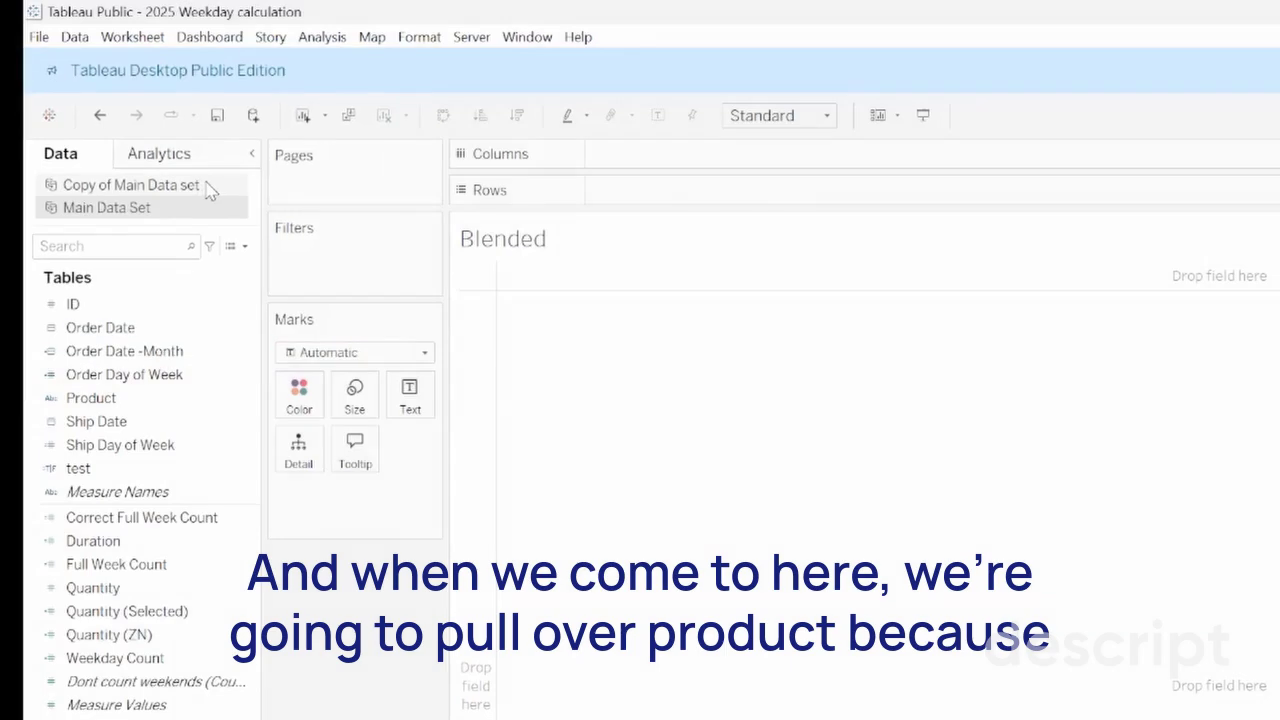
# - Put Product from Copy of Main Data set on Rows, listing Product_1 to Product_10
pyautogui.click(208, 190)
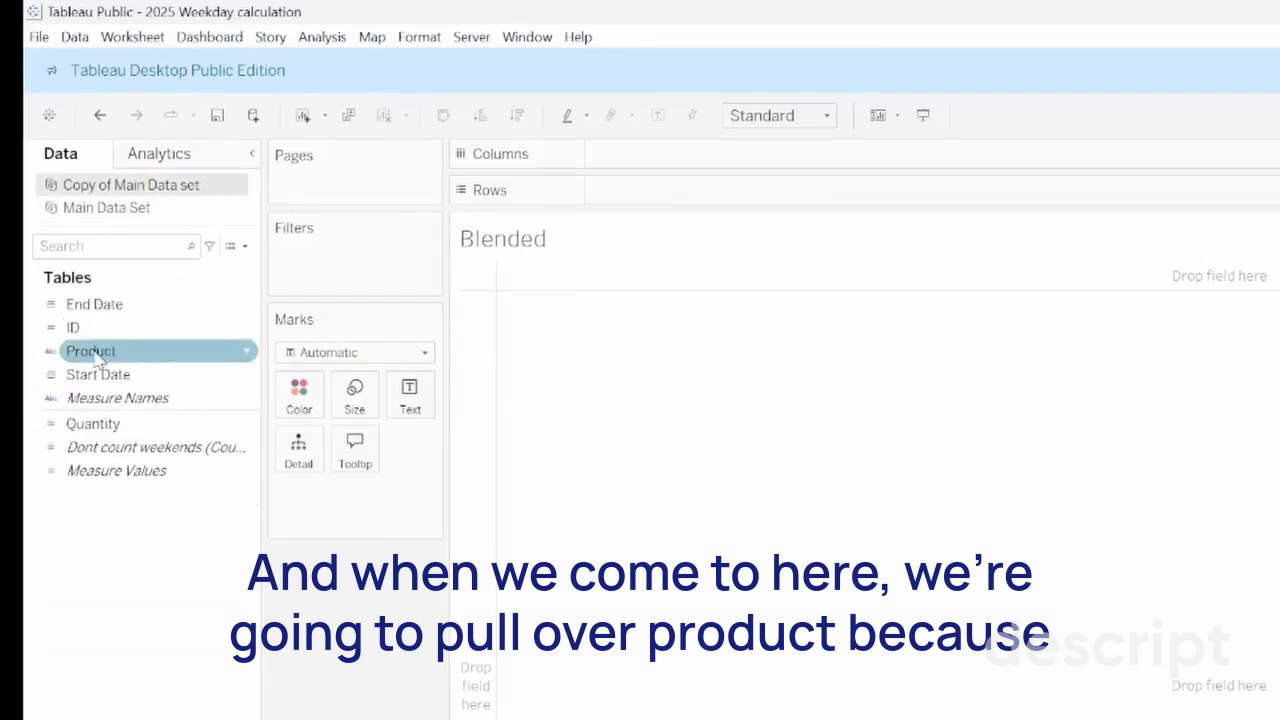
pyautogui.moveTo(97, 360); pyautogui.dragTo(636, 196)
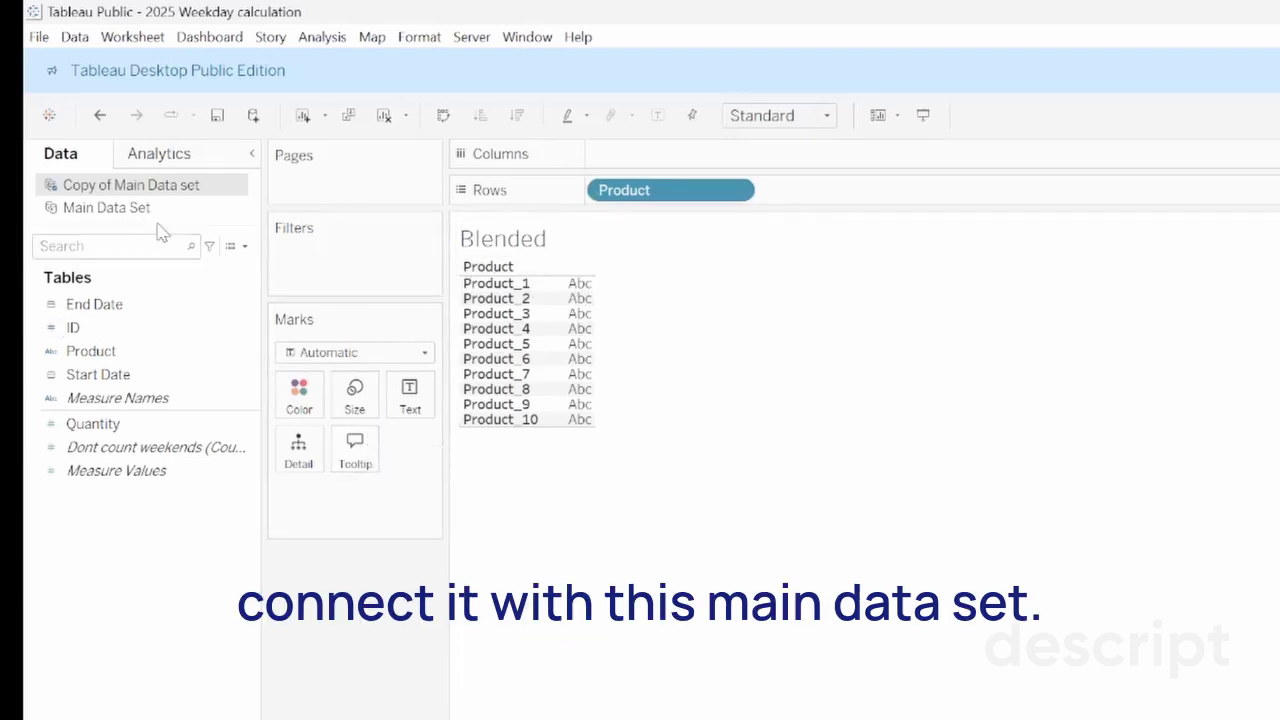
# - Switch the blend relationships to Custom and remove the default Product–Product link
pyautogui.click(78, 38)
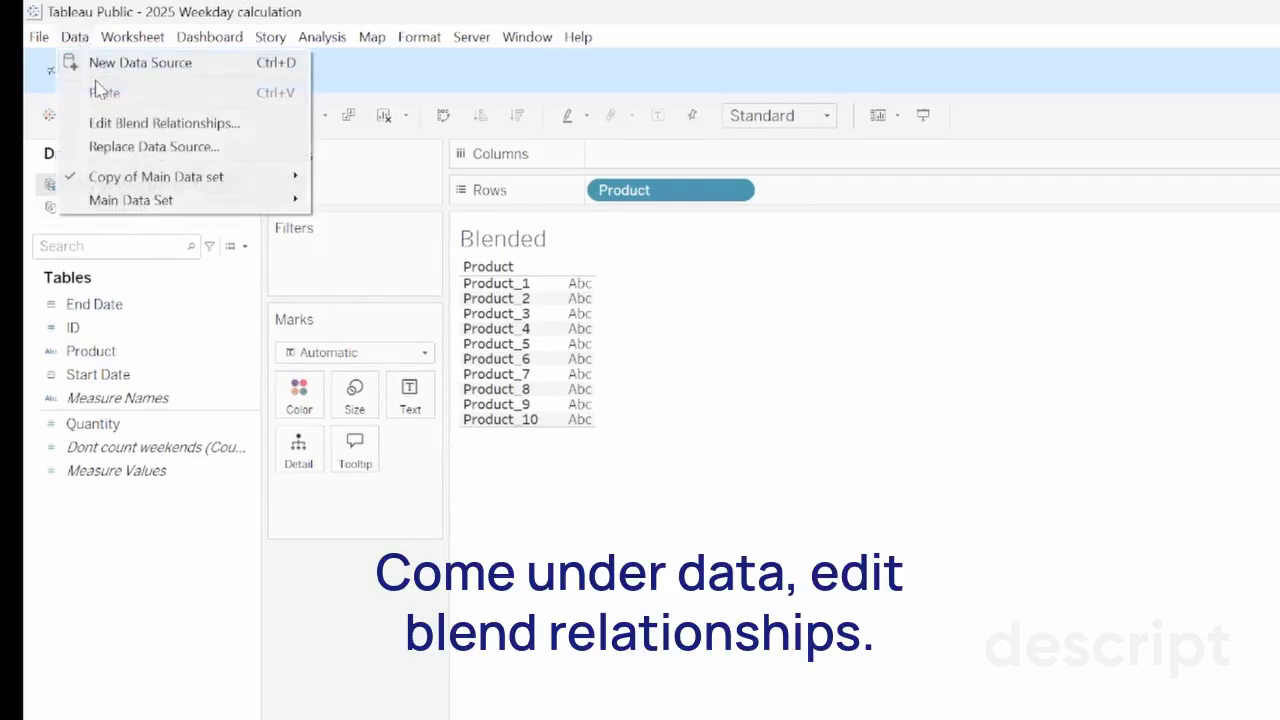
pyautogui.click(146, 124)
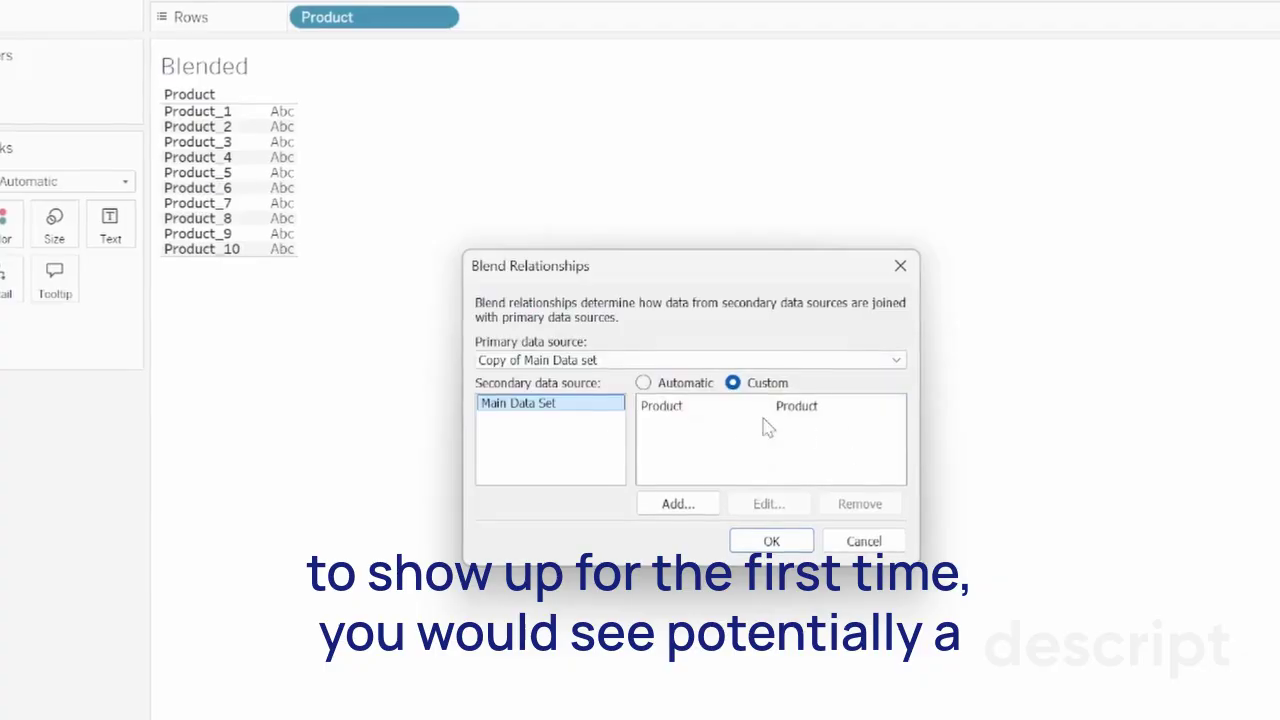
pyautogui.click(674, 414)
pyautogui.click(740, 449)
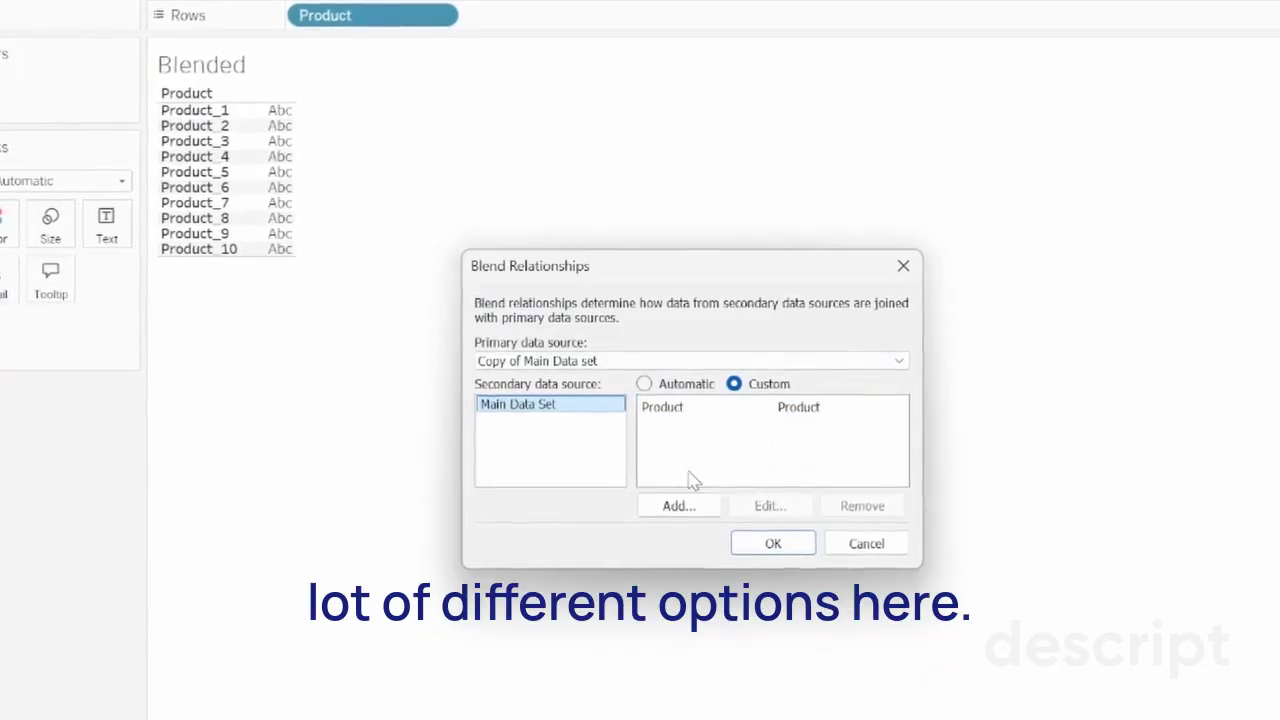
pyautogui.click(792, 410)
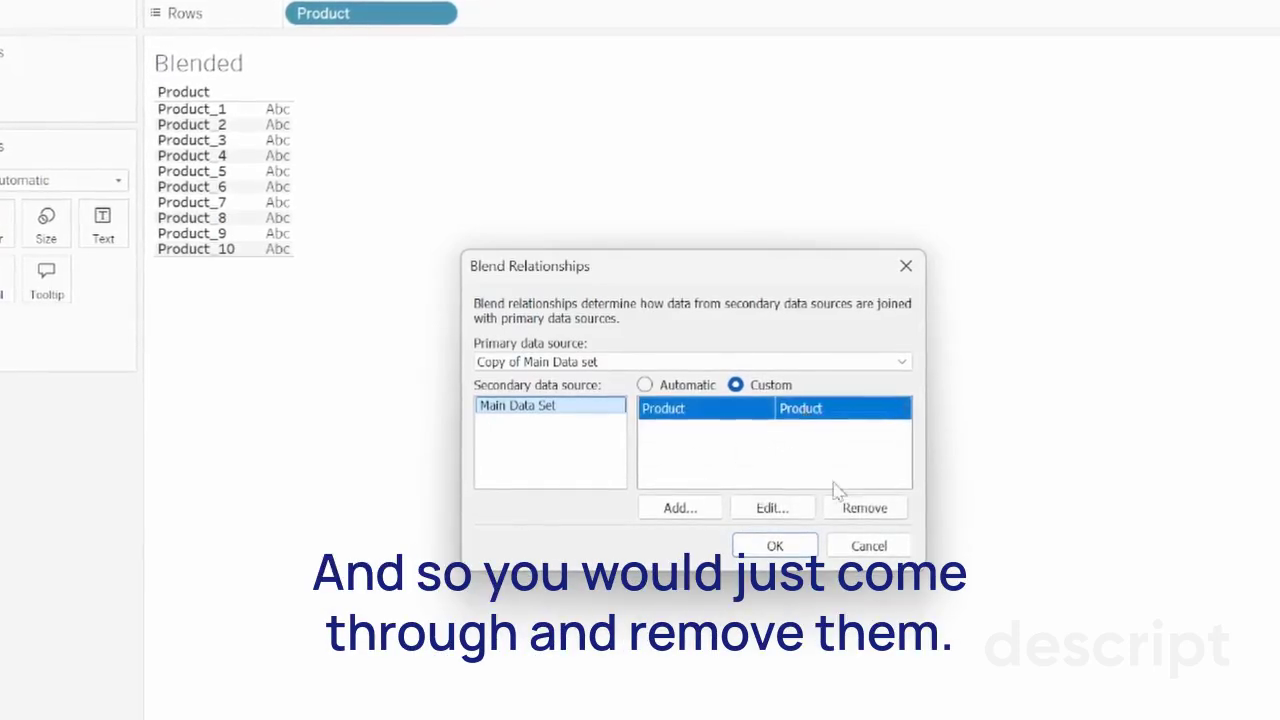
pyautogui.click(860, 512)
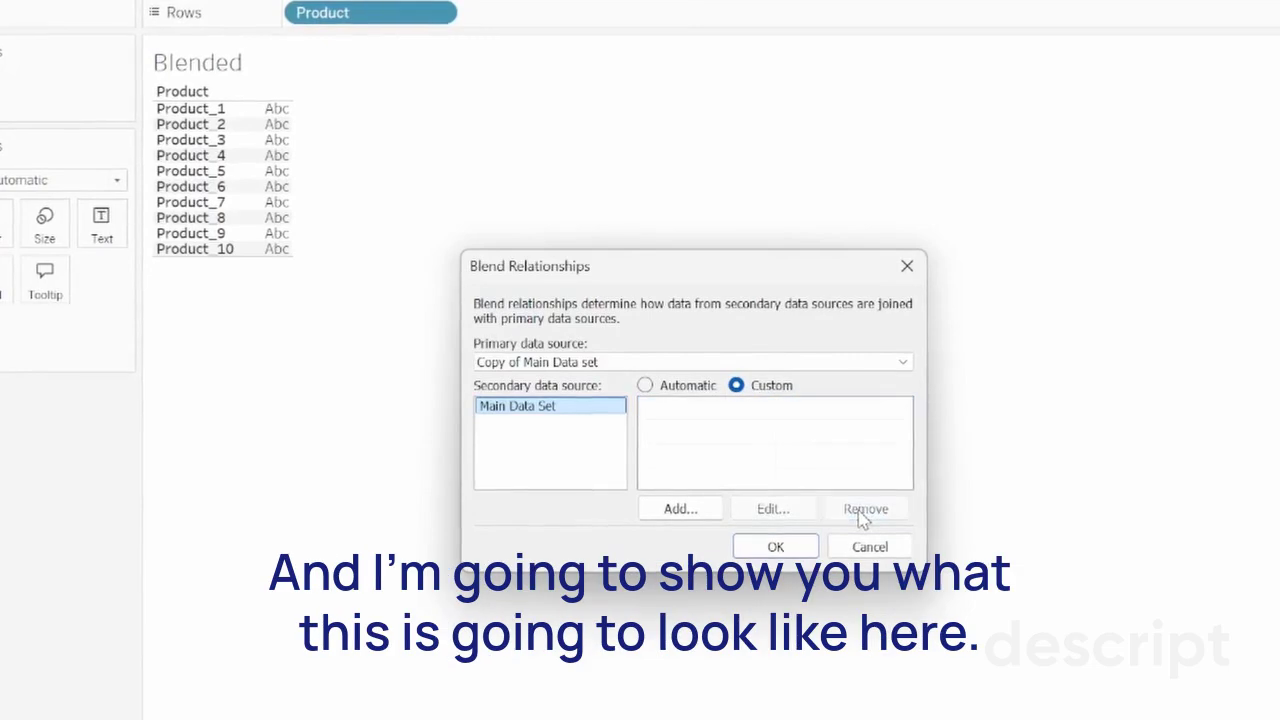
# - Add a custom mapping linking Product in the copied data set to Product in Main Data Set
pyautogui.click(678, 511)
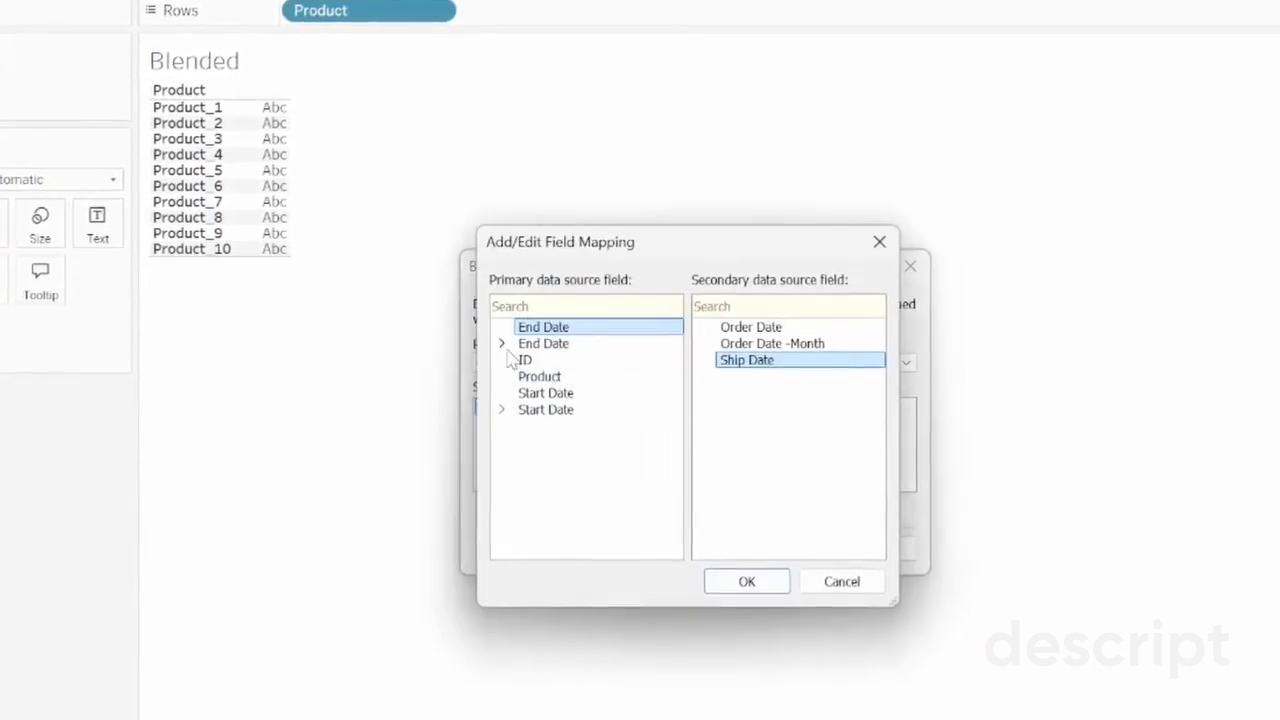
pyautogui.click(502, 344)
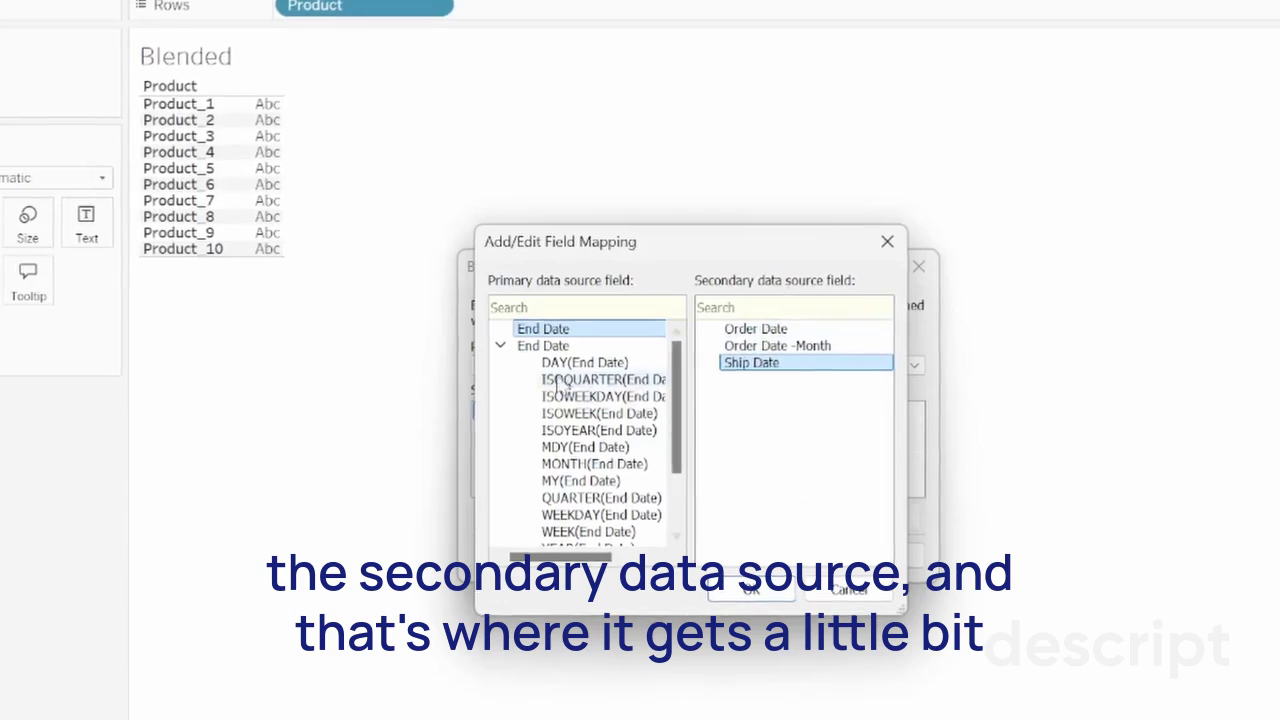
pyautogui.click(500, 345)
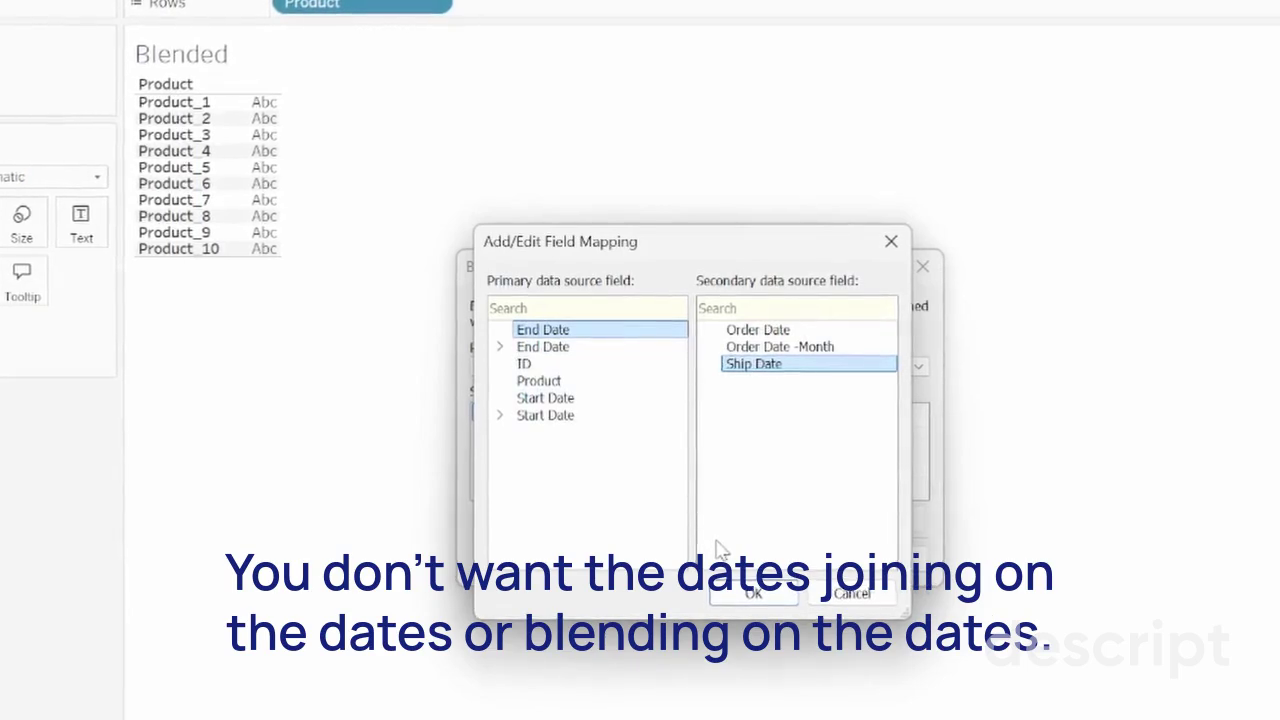
pyautogui.click(548, 386)
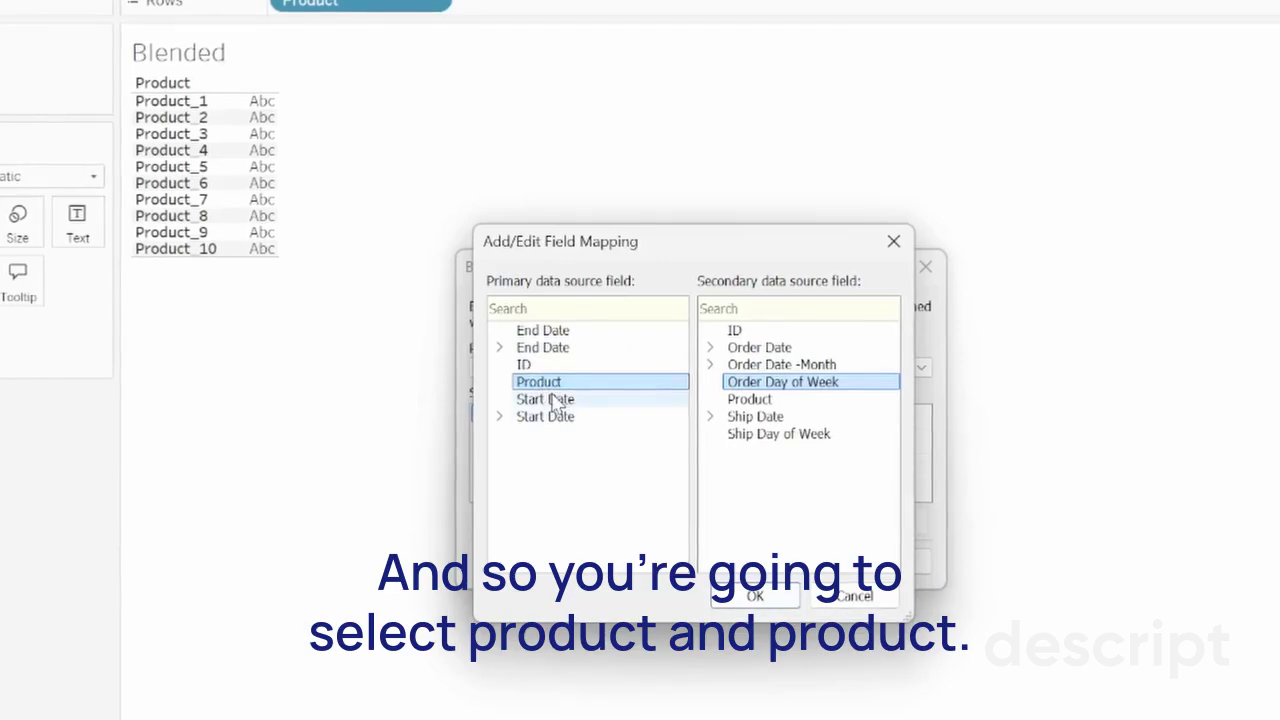
pyautogui.click(745, 400)
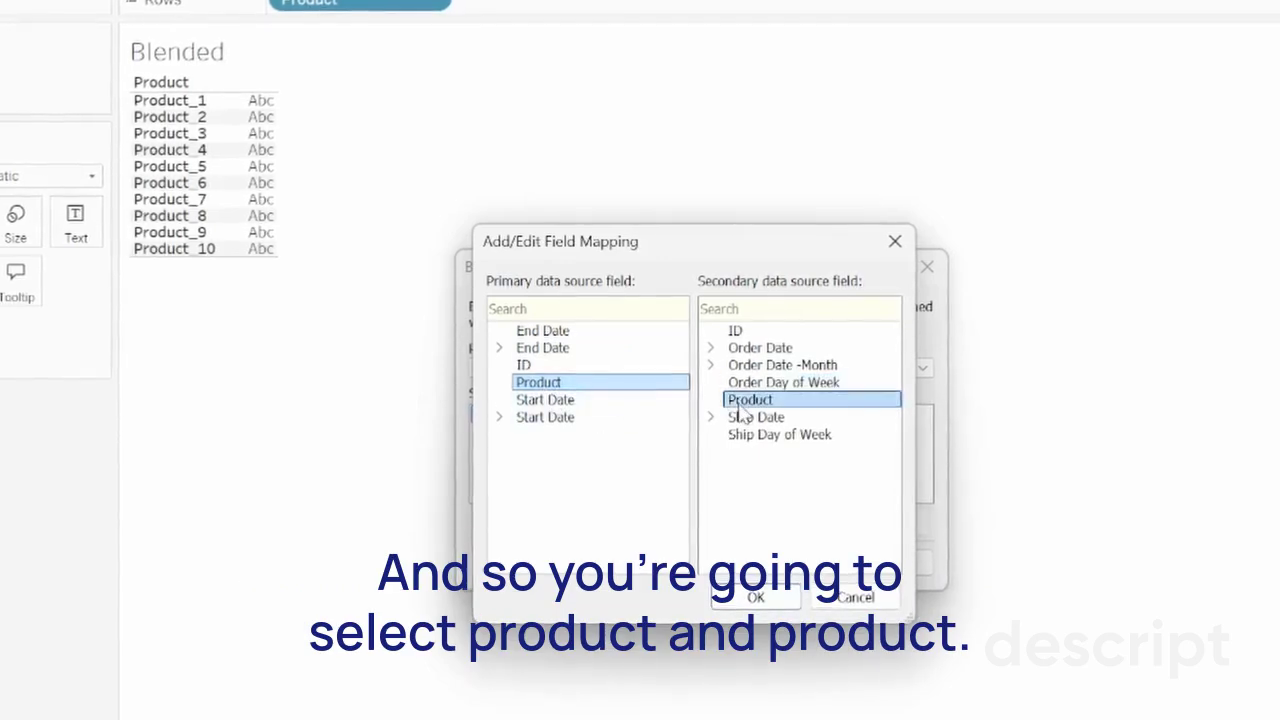
pyautogui.click(771, 602)
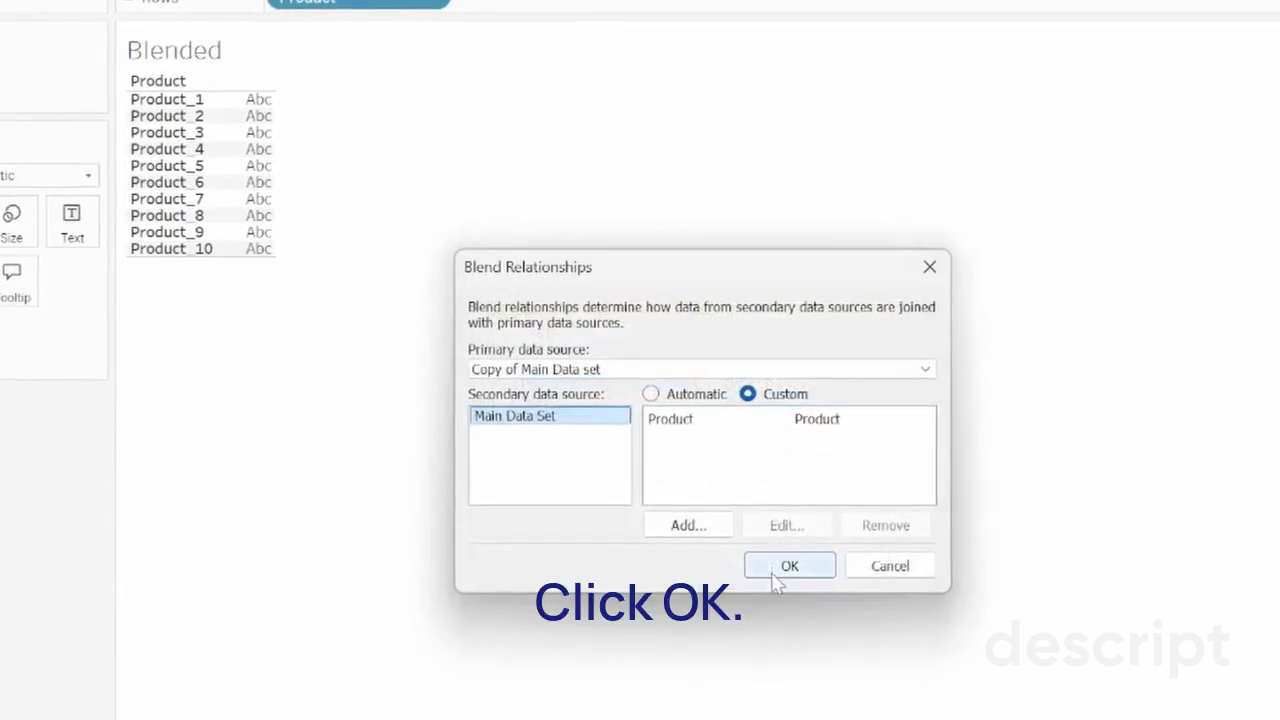
# - Apply the blend and add Main Data Set's SUM(Quantity) beside each product, e.g. 376 for Product_1
pyautogui.click(772, 574)
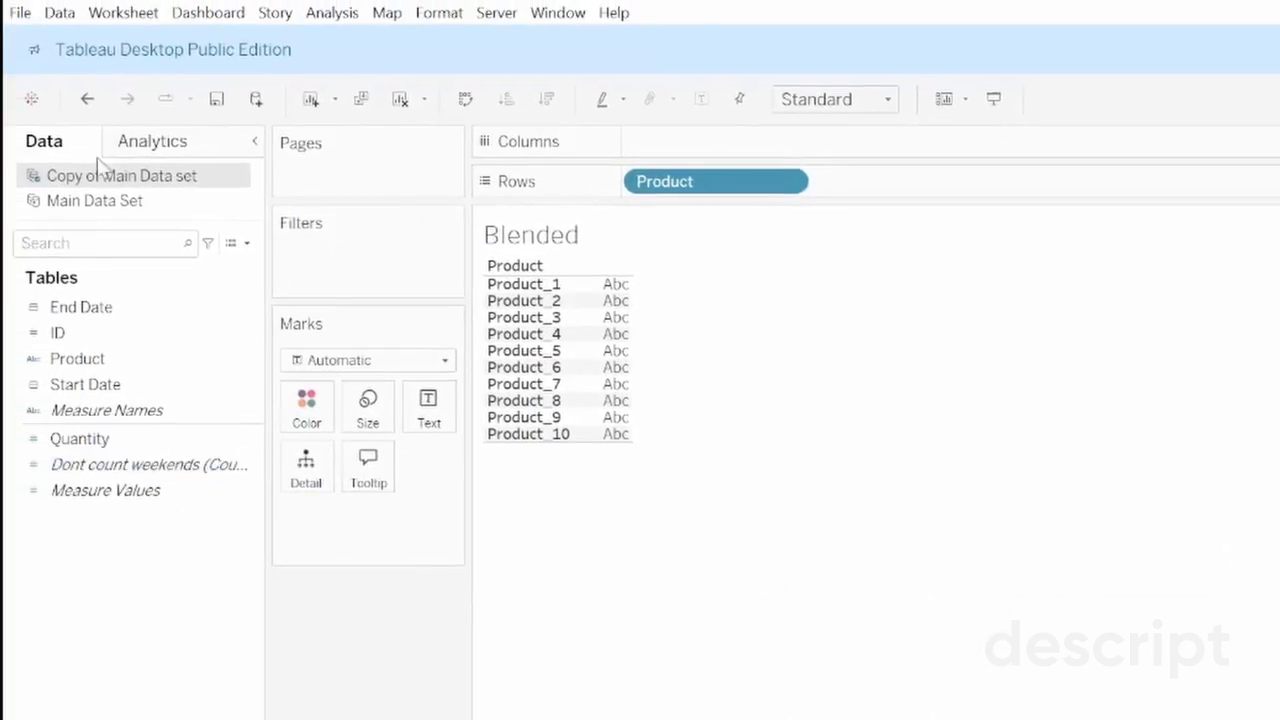
pyautogui.click(97, 200)
pyautogui.click(155, 438)
pyautogui.click(238, 414)
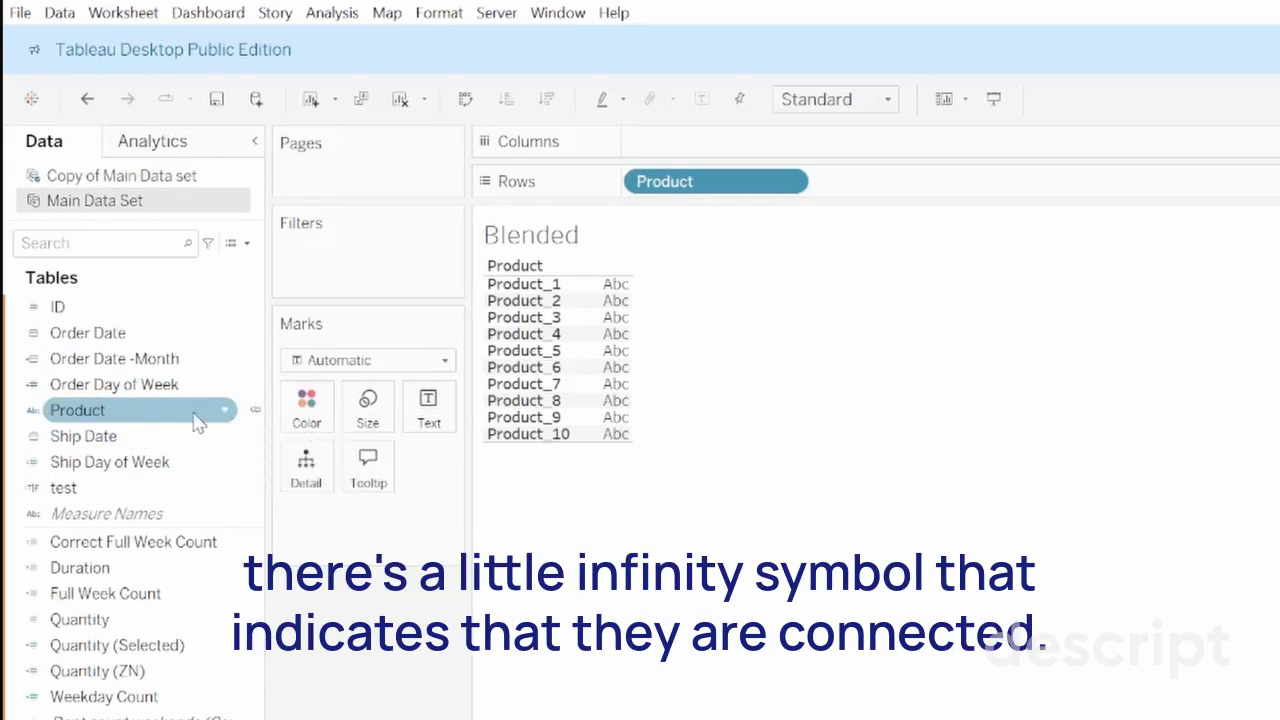
pyautogui.click(198, 440)
pyautogui.click(171, 462)
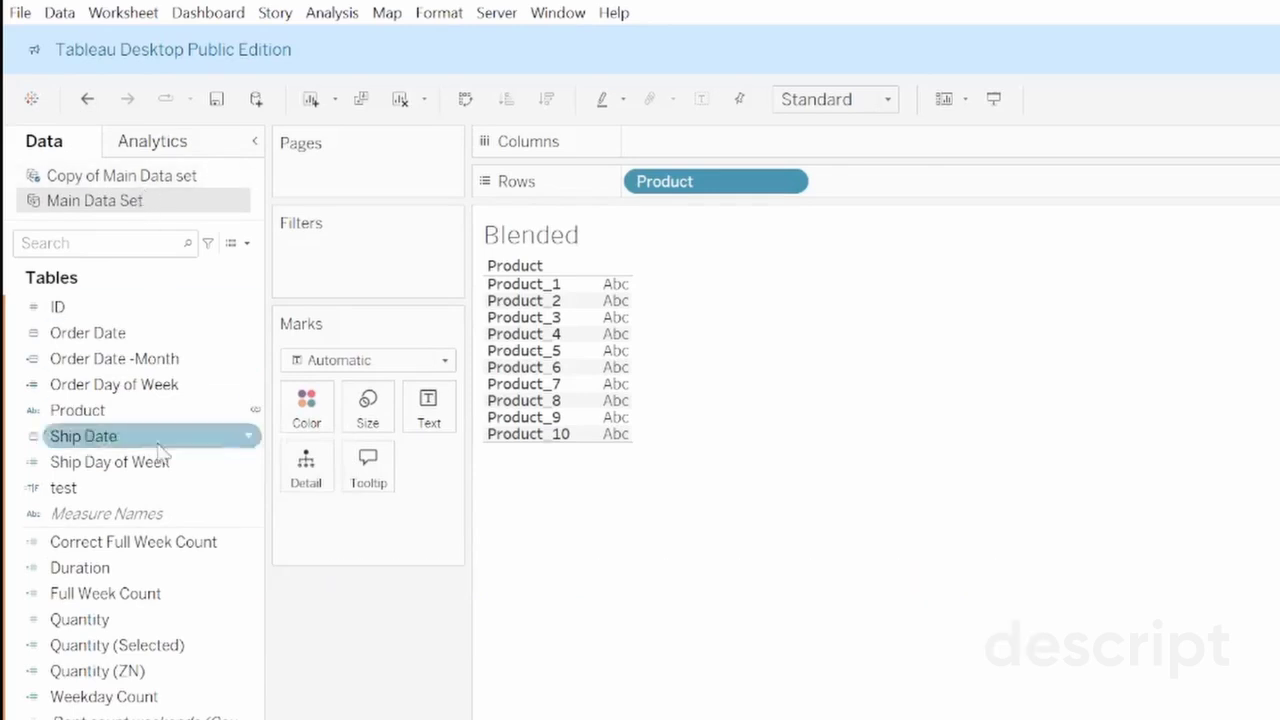
pyautogui.click(138, 620)
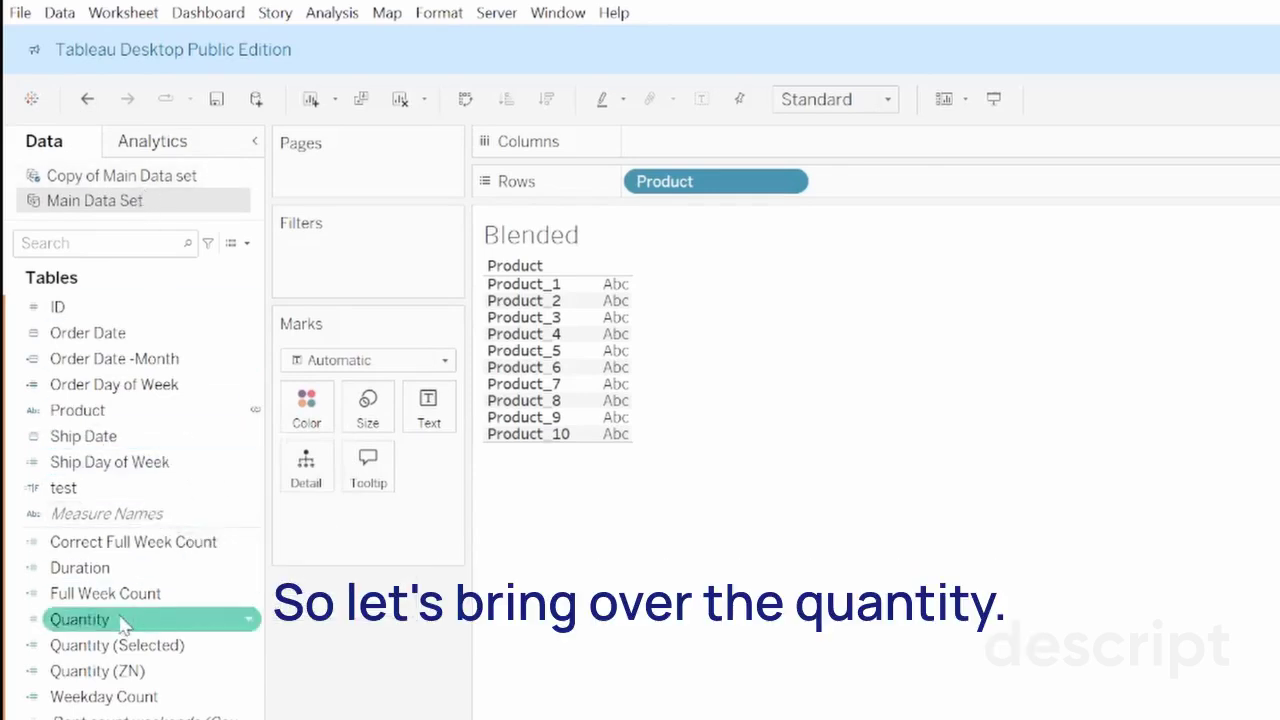
pyautogui.moveTo(122, 620); pyautogui.dragTo(608, 408)
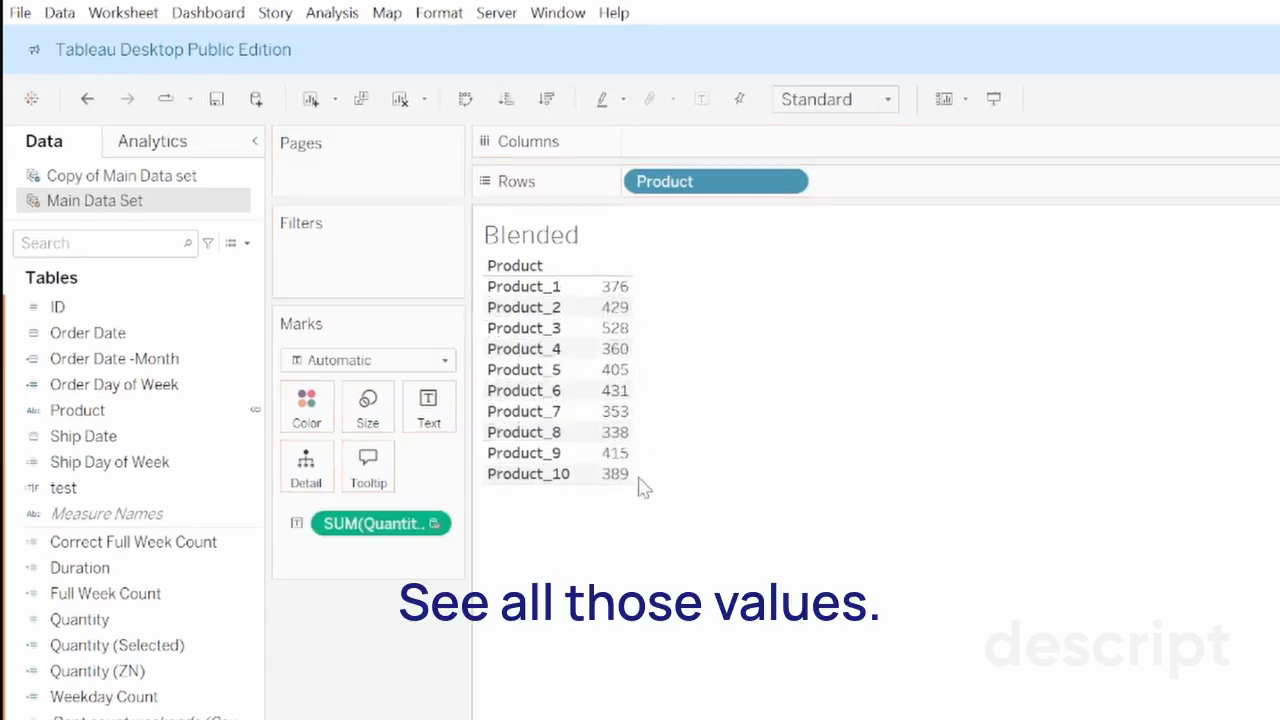
pyautogui.click(246, 366)
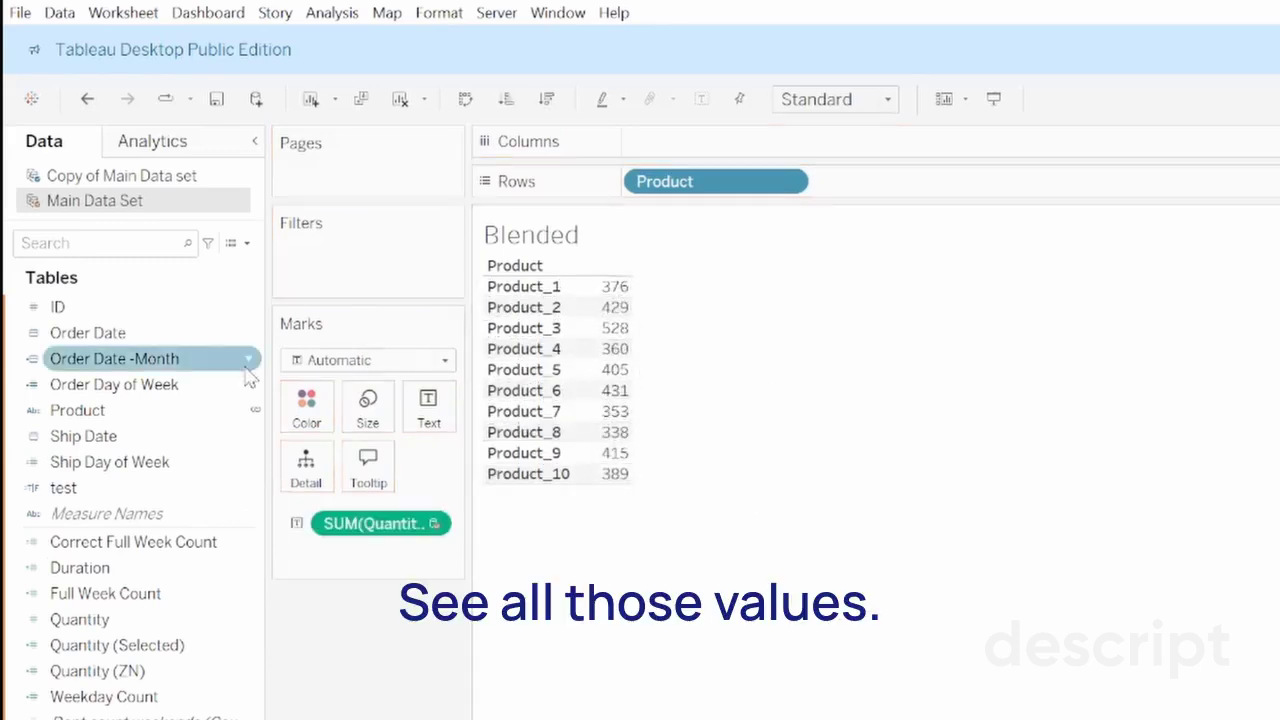
# - Add Start Date from the copied data set to Columns, shown by month
pyautogui.click(166, 180)
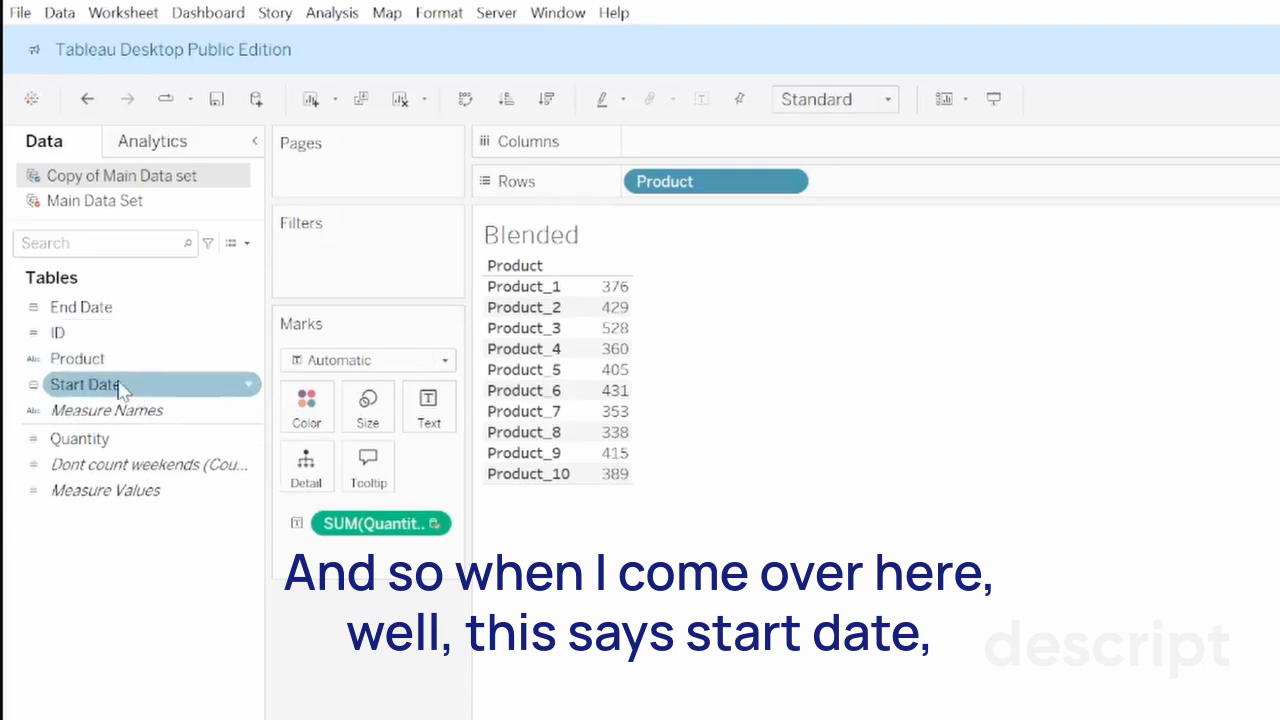
pyautogui.moveTo(120, 390); pyautogui.dragTo(760, 147)
pyautogui.click(787, 142)
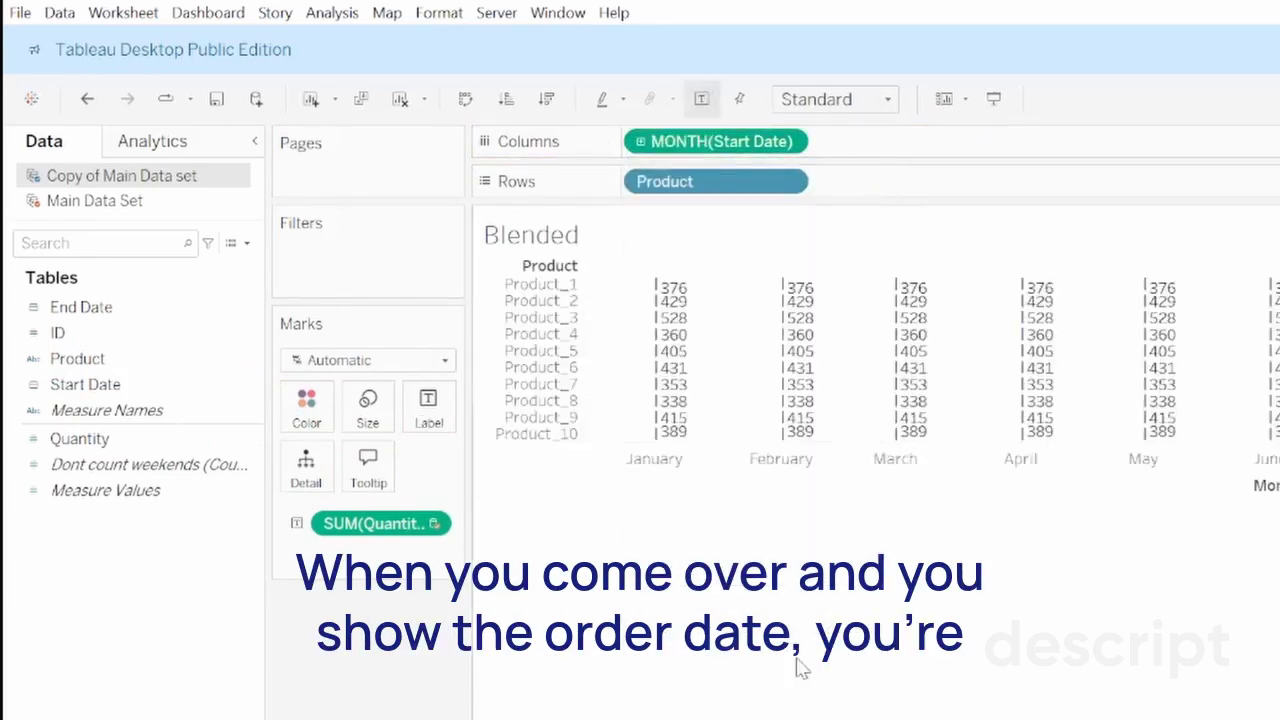
pyautogui.moveTo(670, 432)
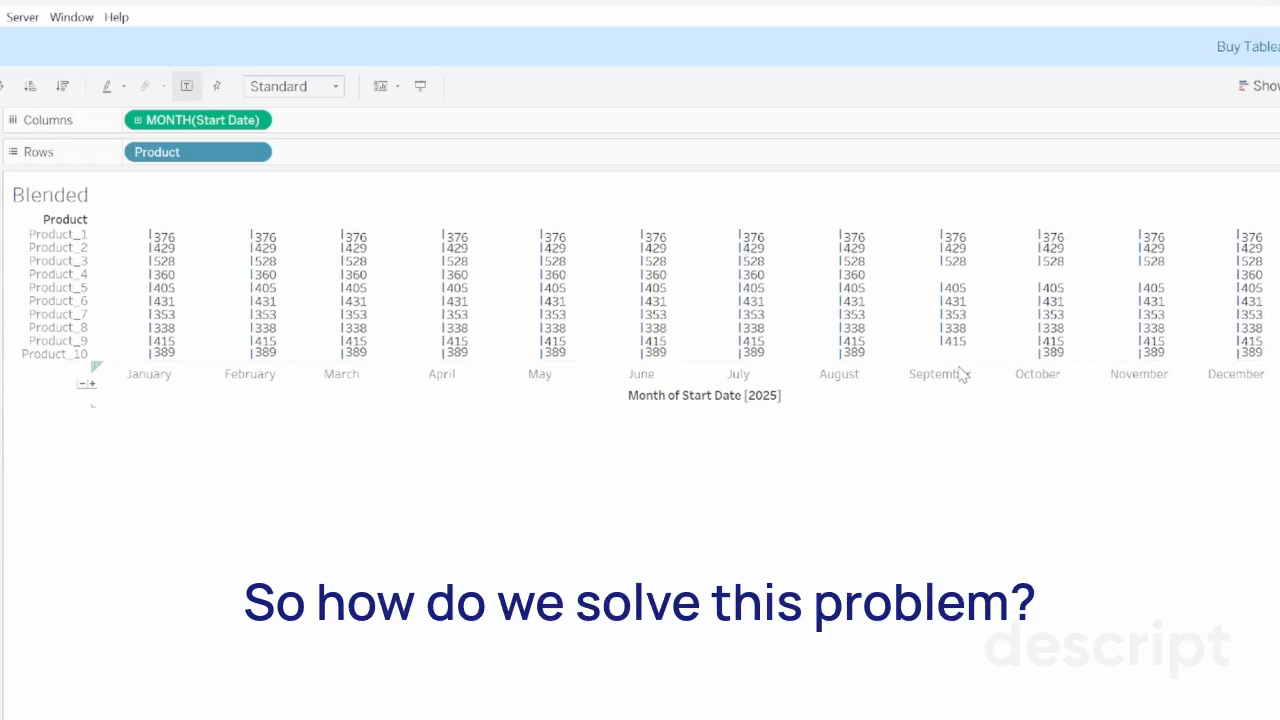
# - Remove MONTH(Start Date) and SUM(Quantity), leaving only the Product rows
pyautogui.moveTo(190, 120); pyautogui.dragTo(165, 172)
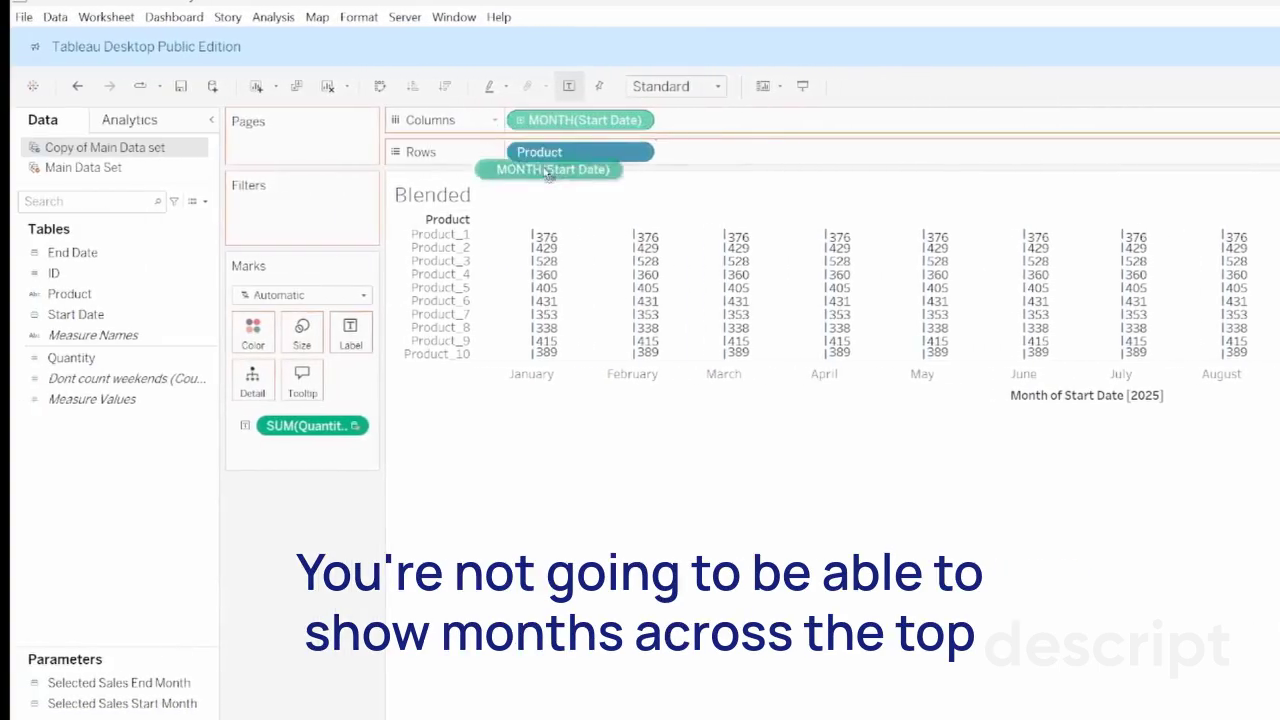
pyautogui.moveTo(548, 172); pyautogui.dragTo(340, 568)
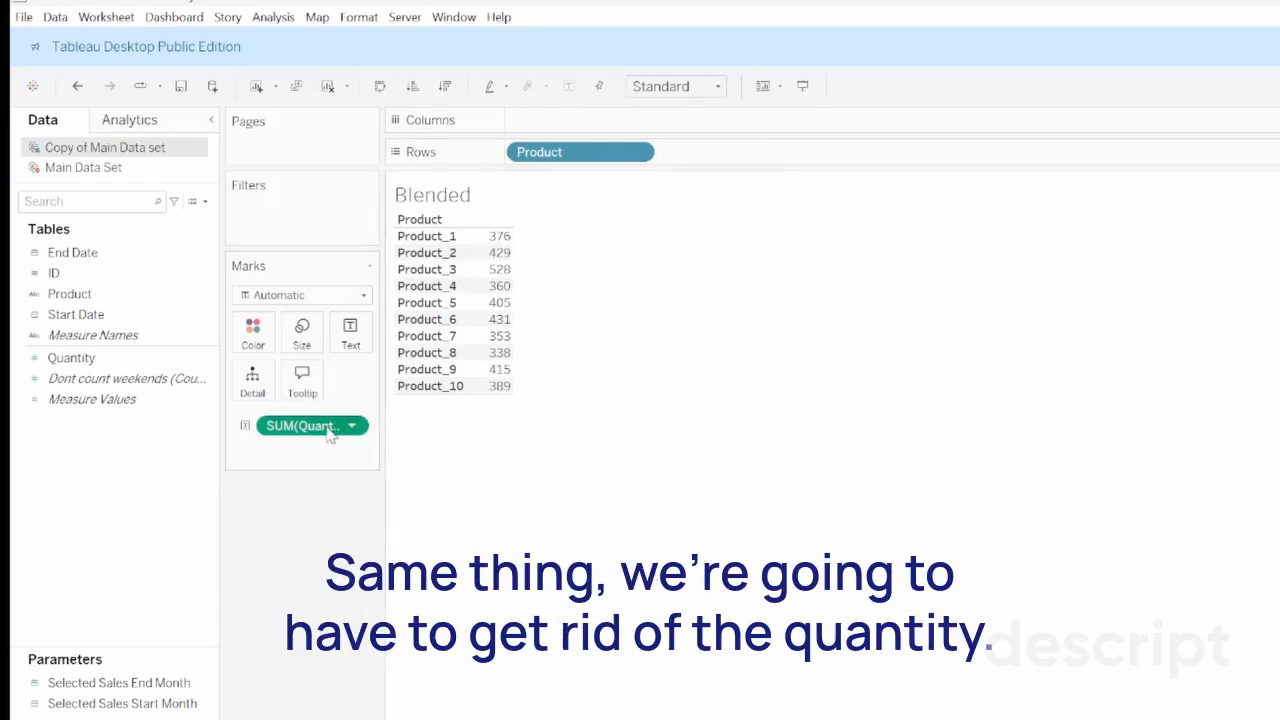
pyautogui.moveTo(330, 426); pyautogui.dragTo(318, 595)
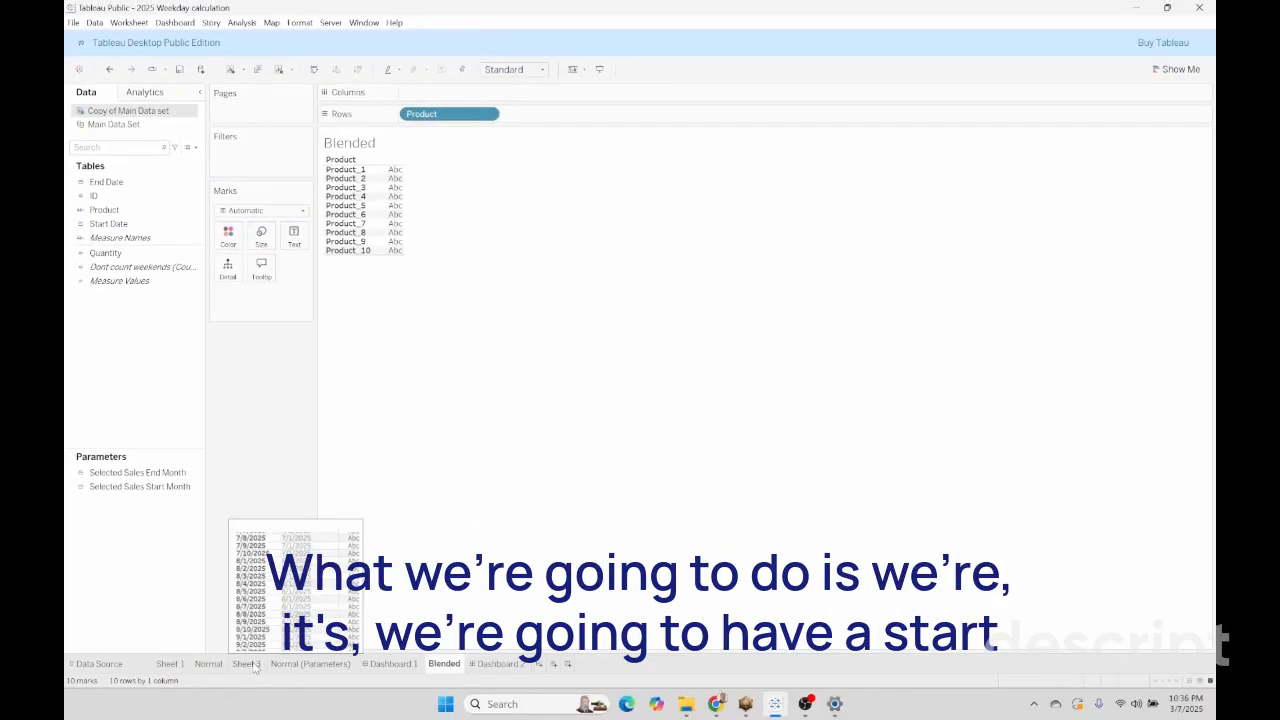
# - On Sheet 3, open the edit dialog for the Selected Sales Start Month parameter
pyautogui.click(246, 664)
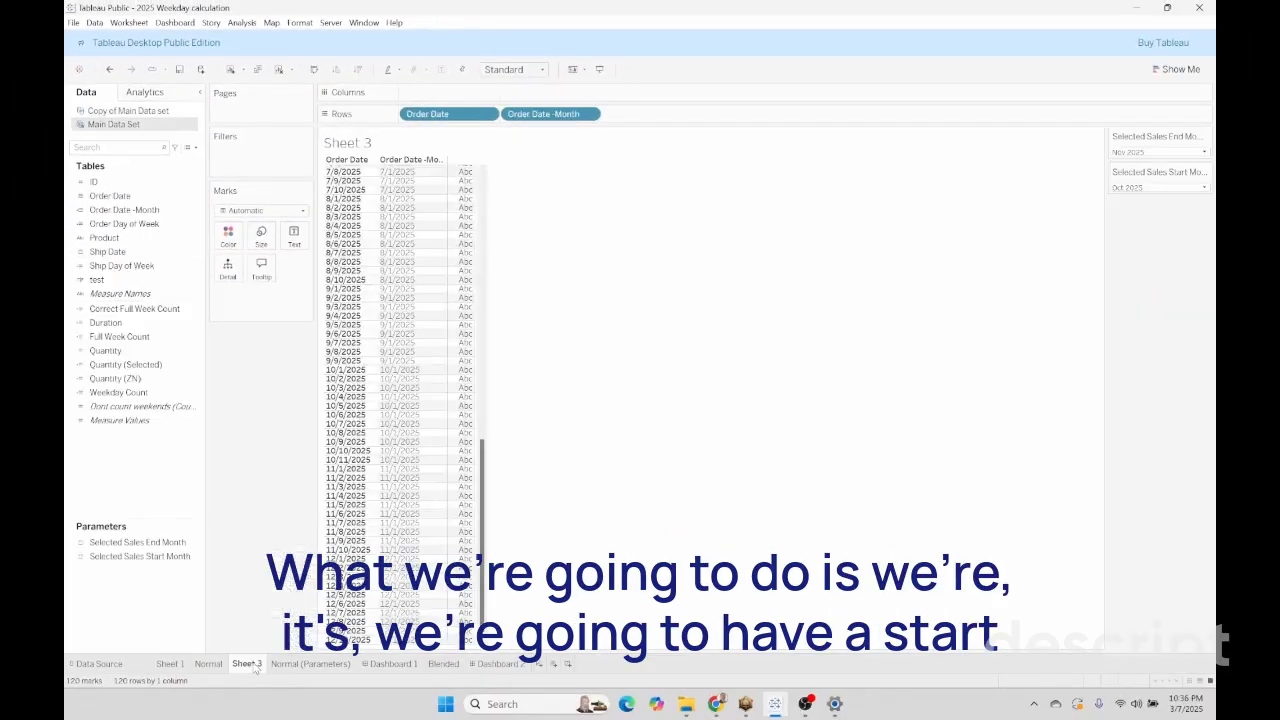
pyautogui.click(184, 545)
pyautogui.click(150, 556)
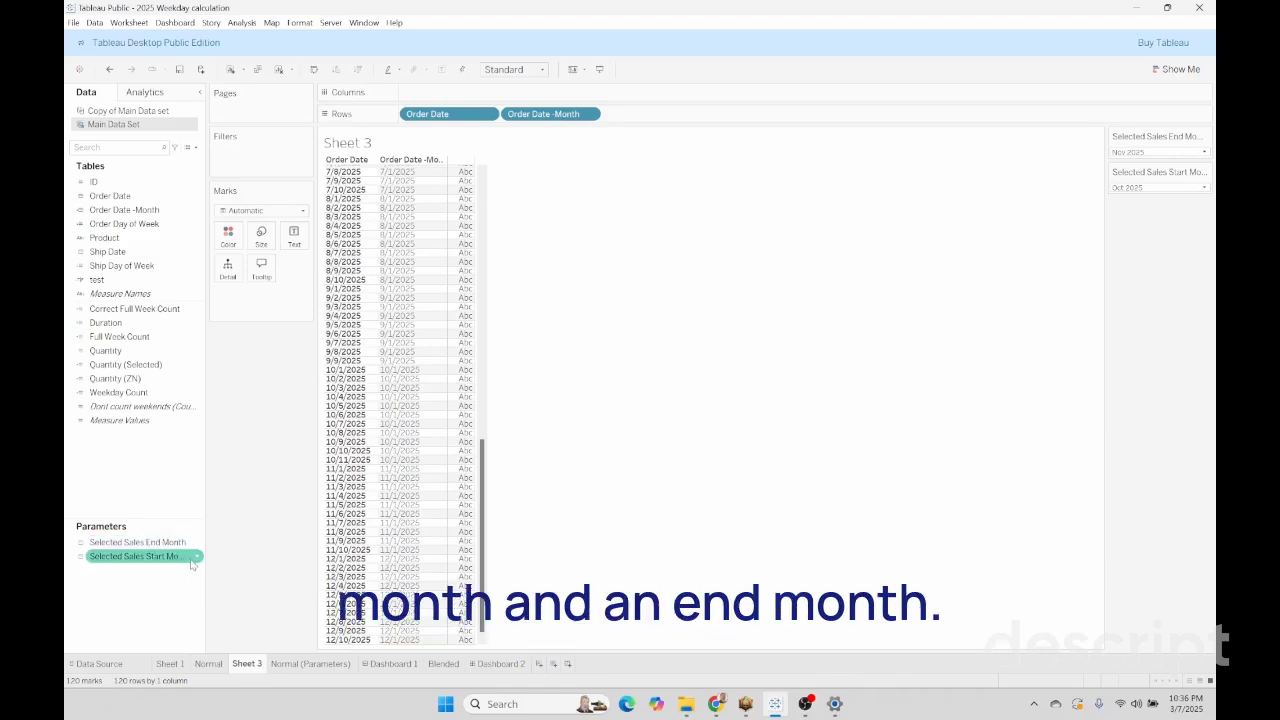
pyautogui.click(195, 557)
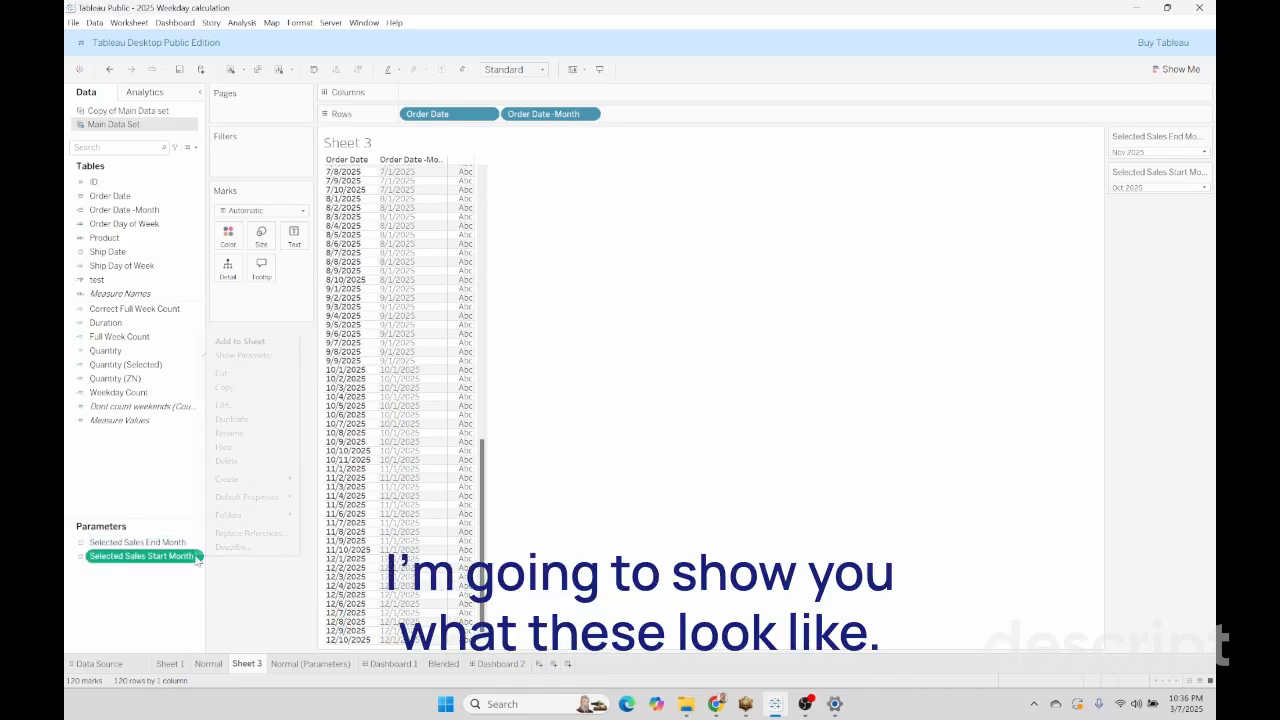
pyautogui.click(228, 405)
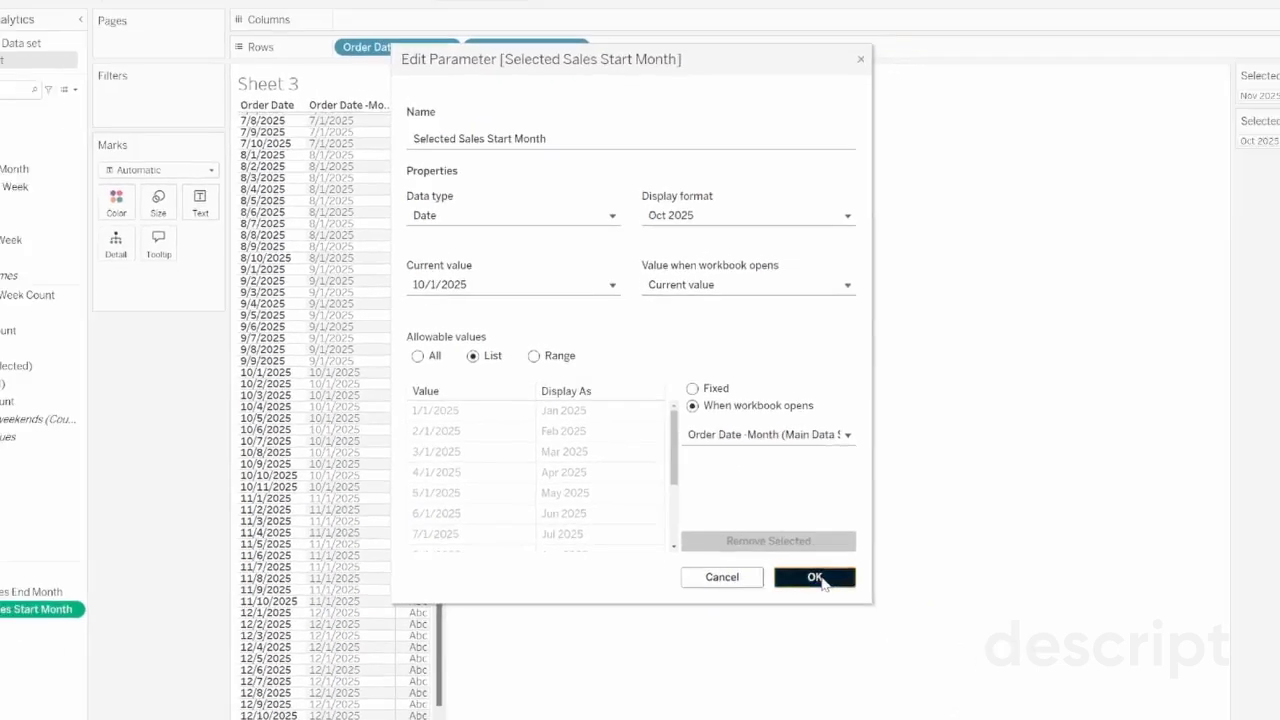
# - Confirm the start-month parameter, then review Order Date -Month's DATETRUNC formula
pyautogui.click(883, 662)
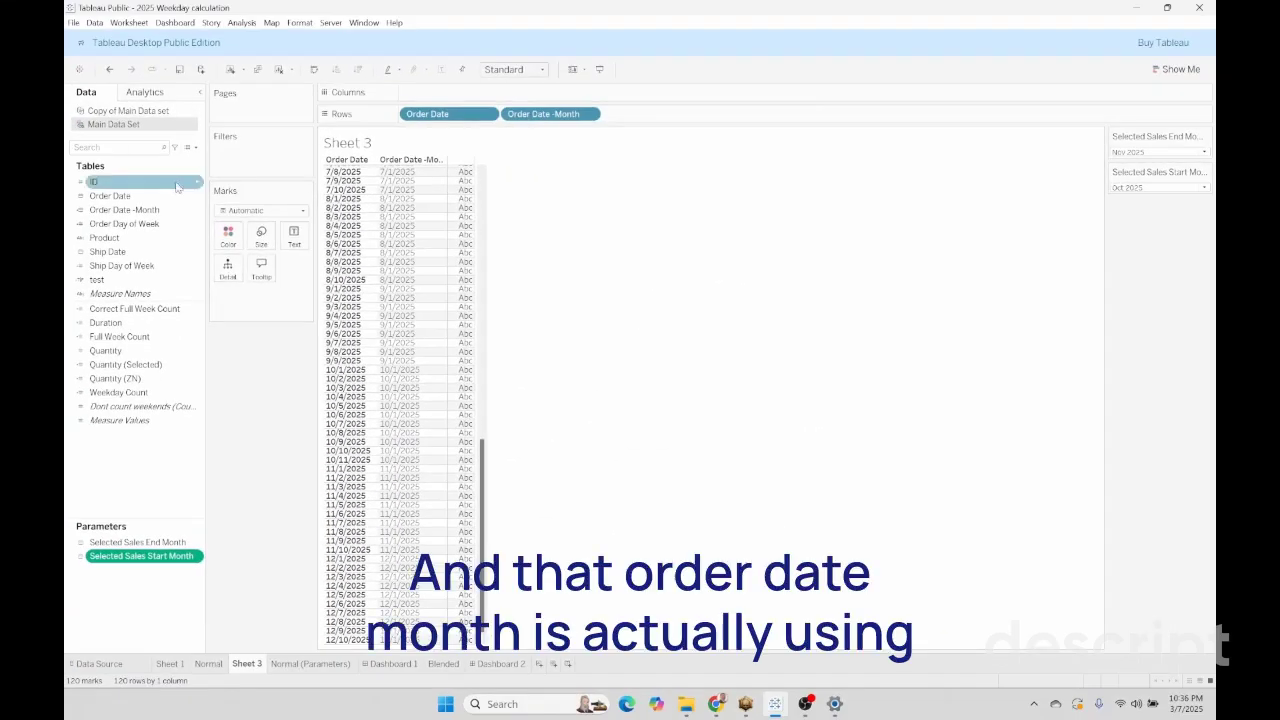
pyautogui.click(198, 212)
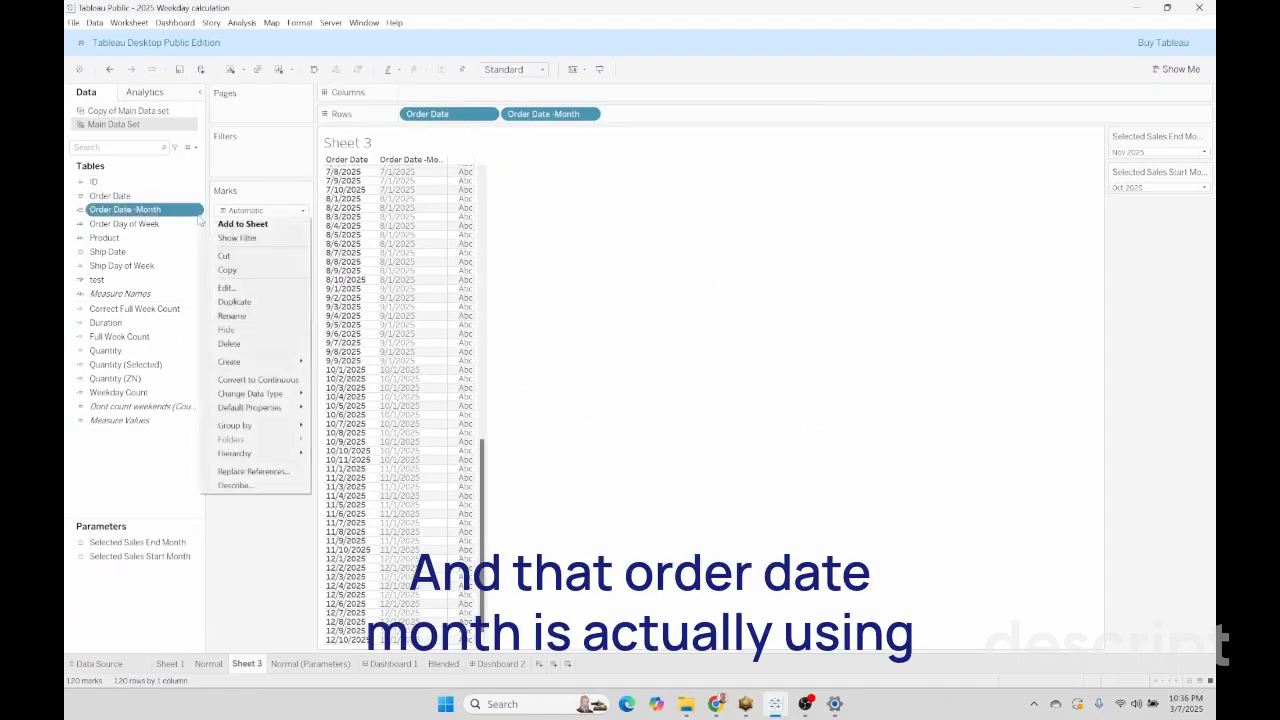
pyautogui.click(230, 287)
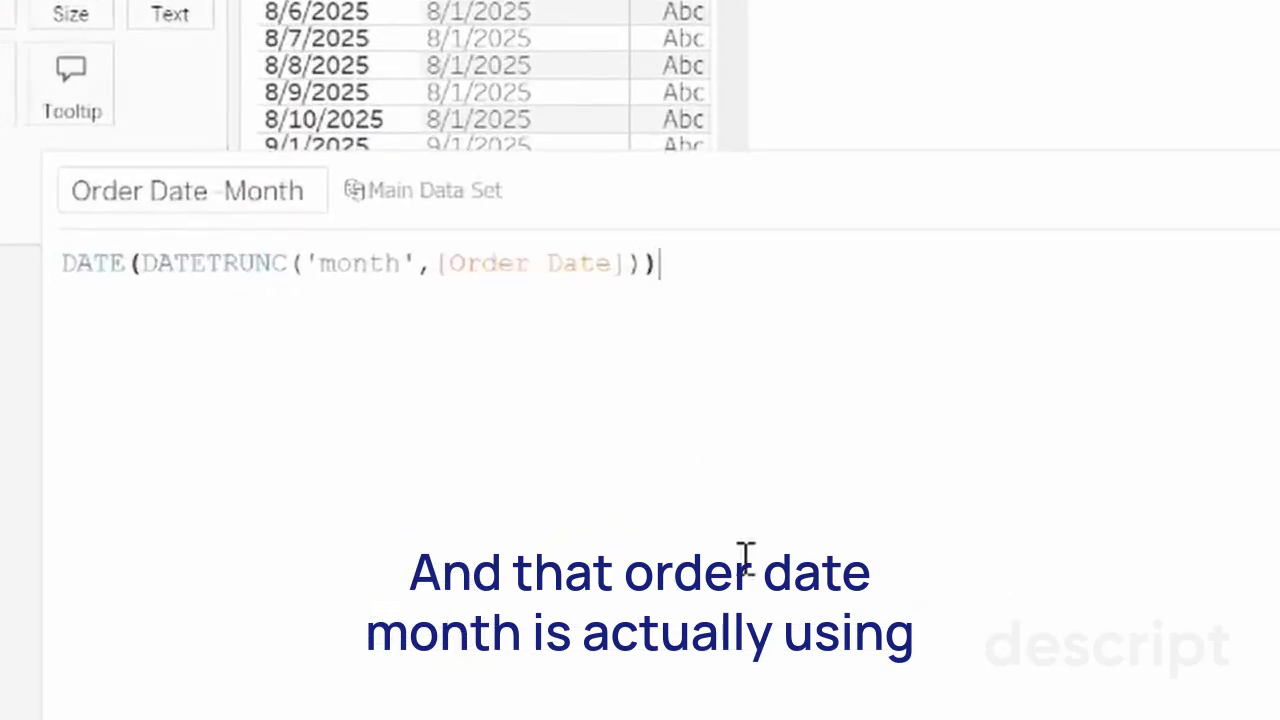
pyautogui.keyDown('ctrl'); pyautogui.scroll(5, 745, 555); pyautogui.keyUp('ctrl')
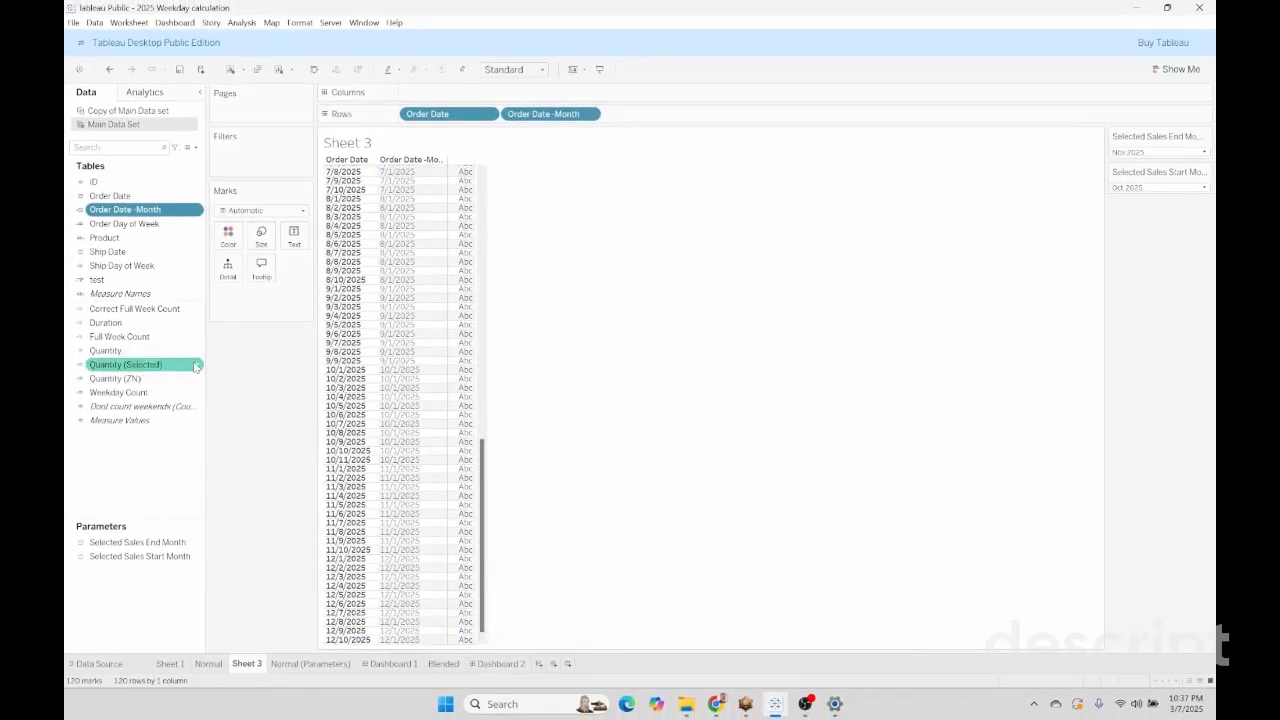
# - In the Quantity (Selected) formula, move the end-month 'and' condition onto its own indented line
pyautogui.rightClick(196, 368)
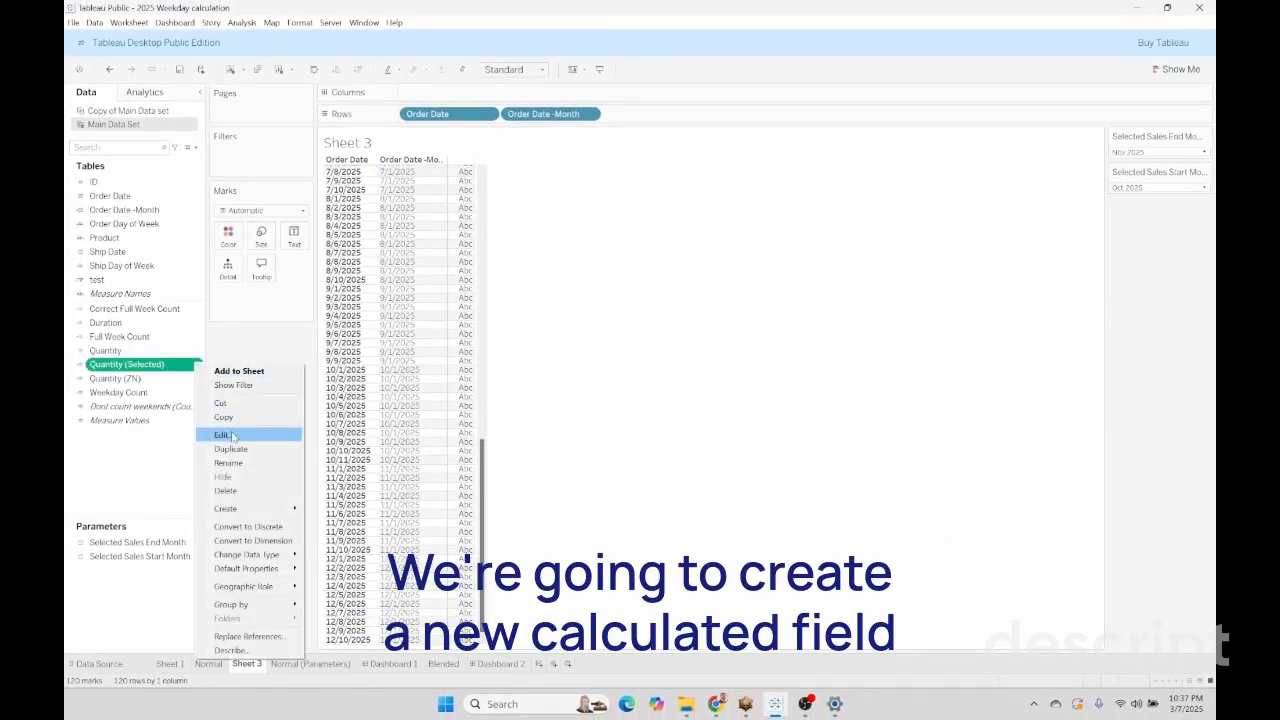
pyautogui.click(224, 435)
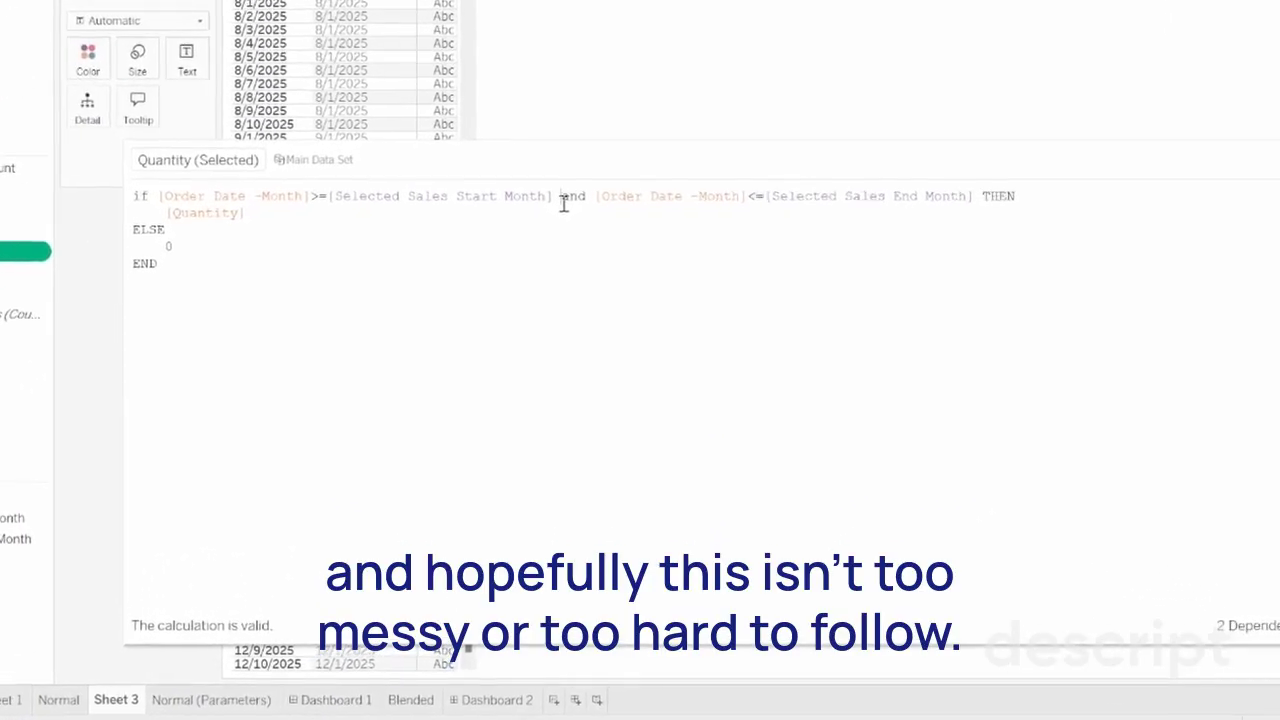
pyautogui.press('Return')
pyautogui.press('Tab')
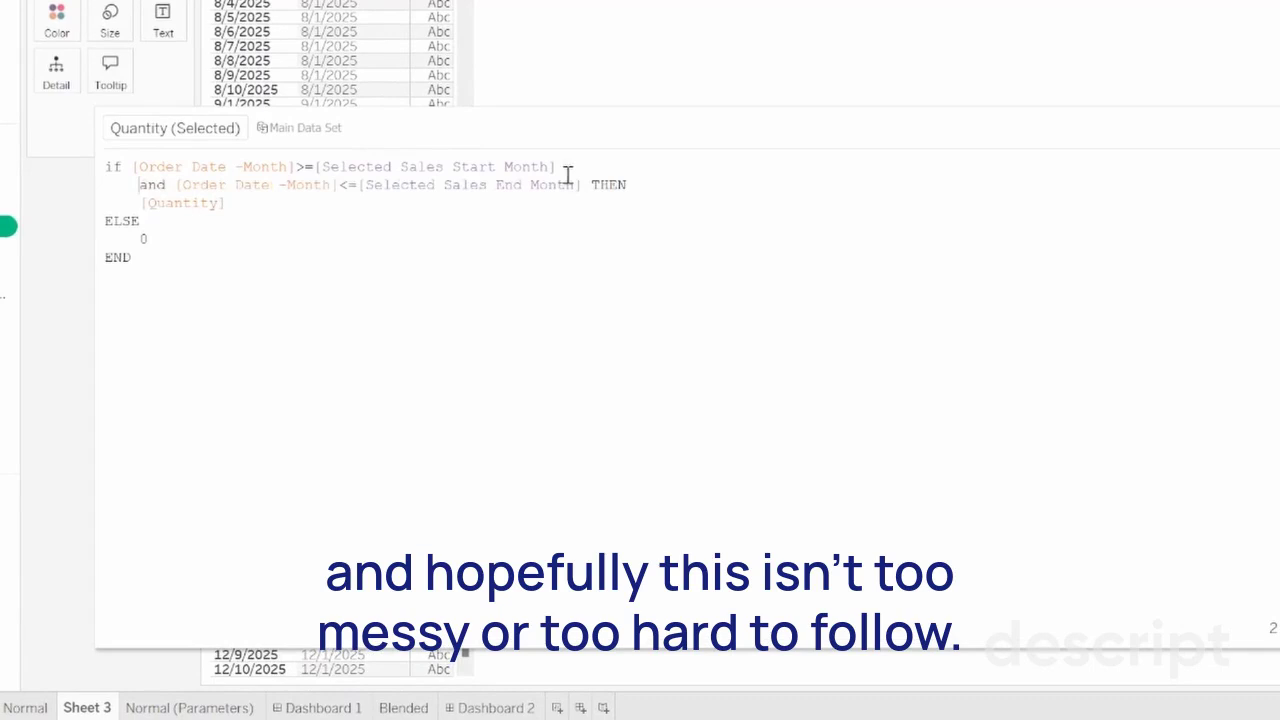
pyautogui.scroll(5, 567, 175)
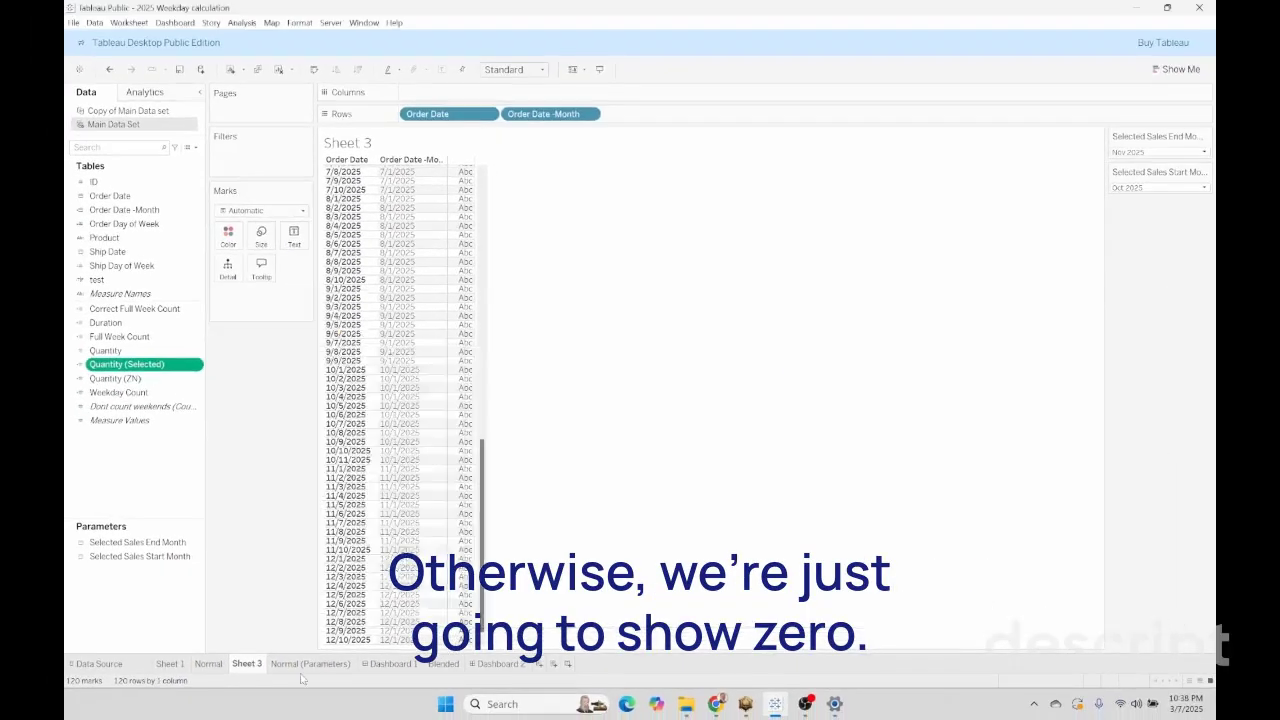
# - On the Normal (Parameters) sheet, choose Sep 2025 as the Selected Sales Start Month
pyautogui.click(311, 664)
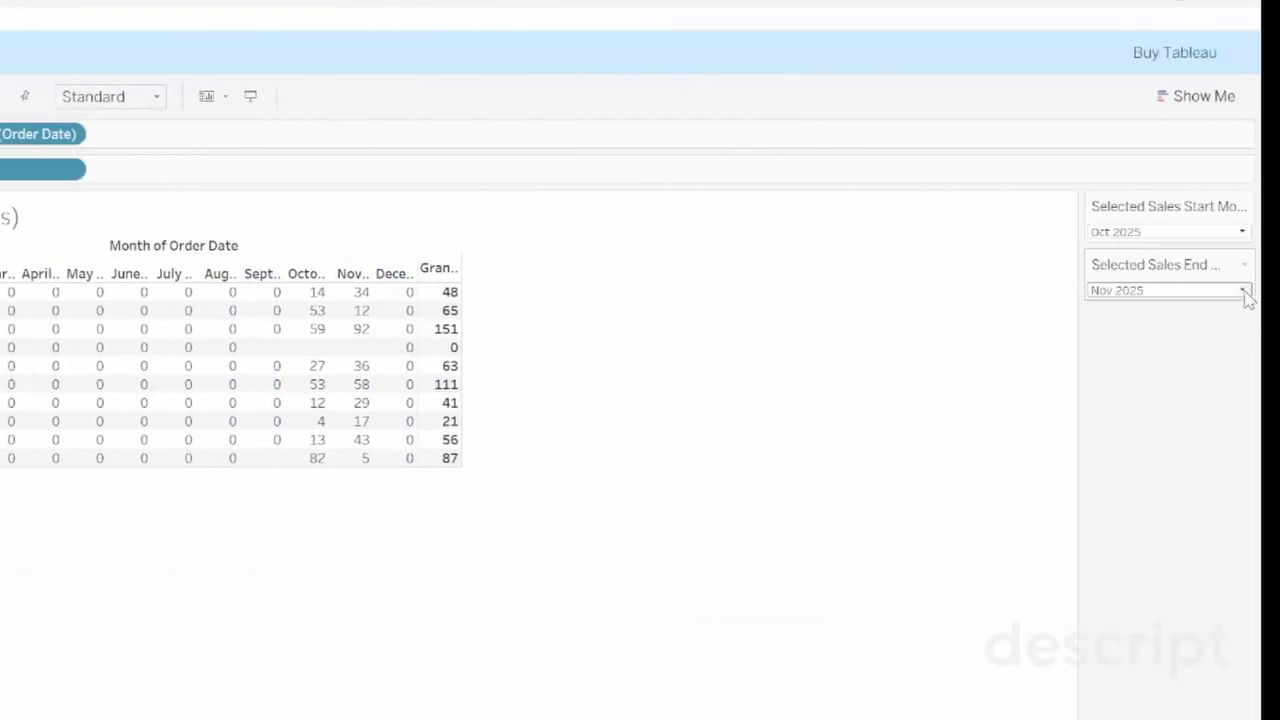
pyautogui.click(1242, 232)
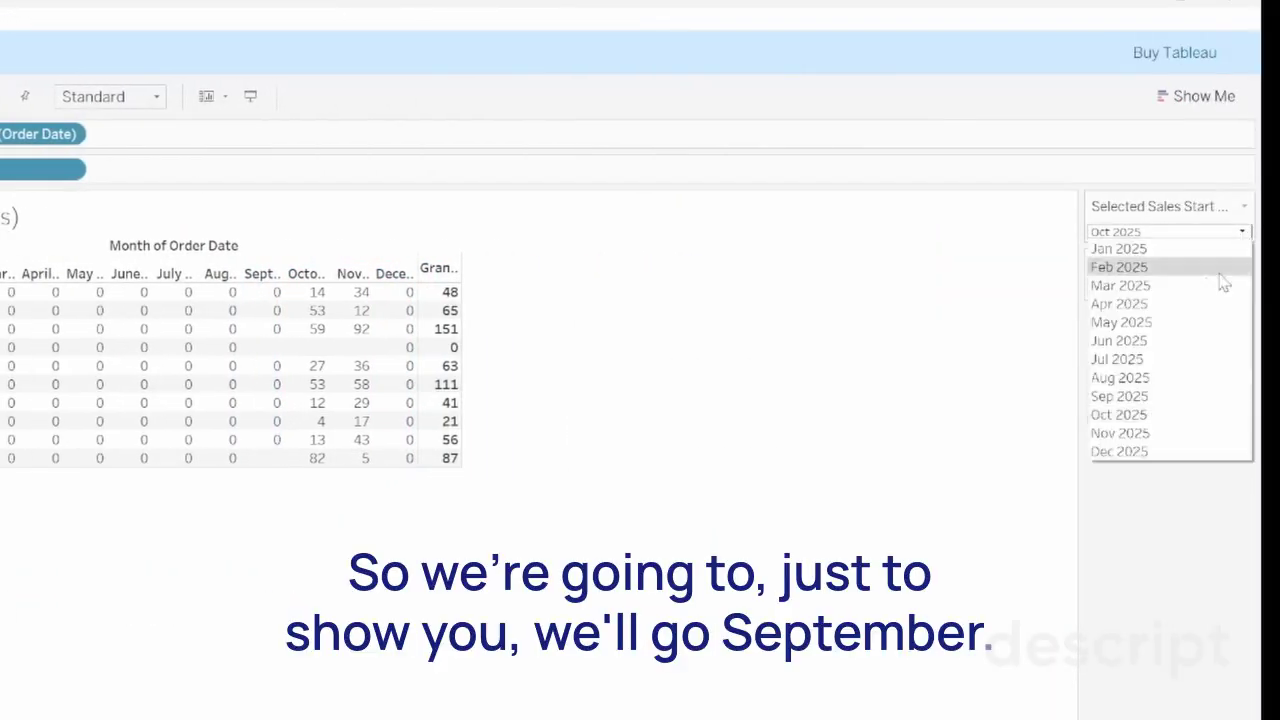
pyautogui.click(1155, 396)
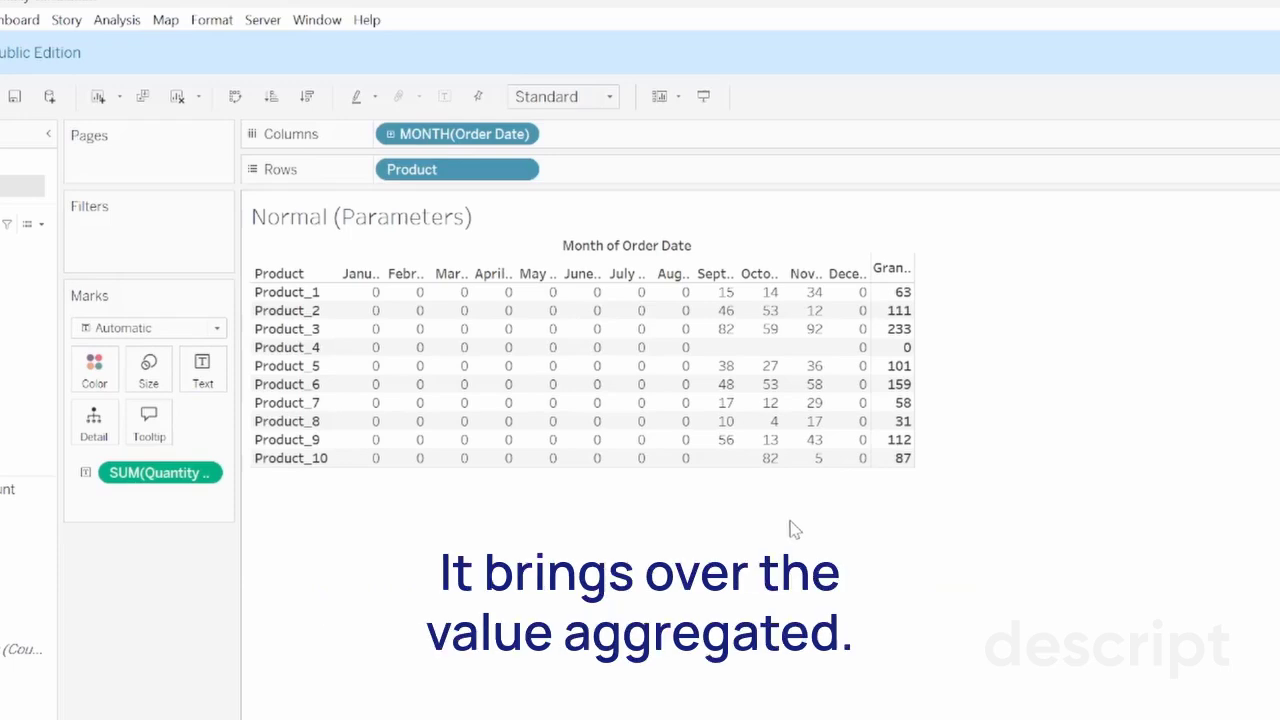
pyautogui.moveTo(686, 440)
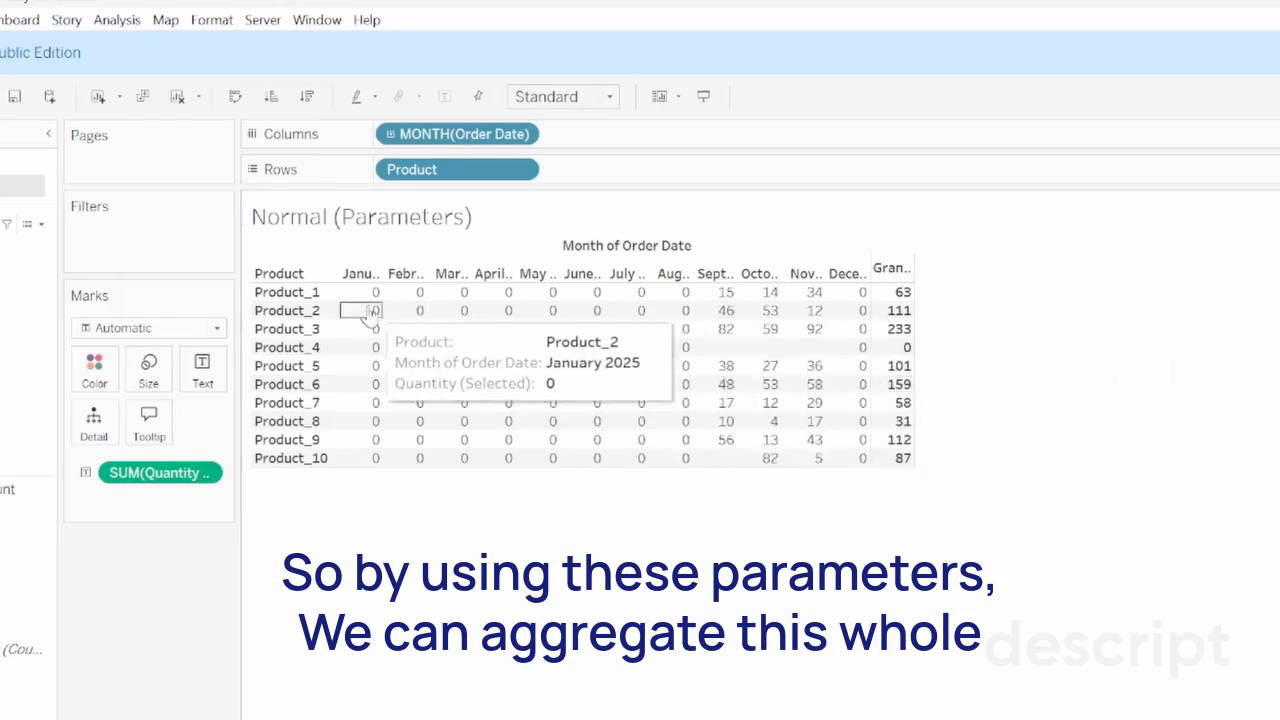
pyautogui.moveTo(600, 303)
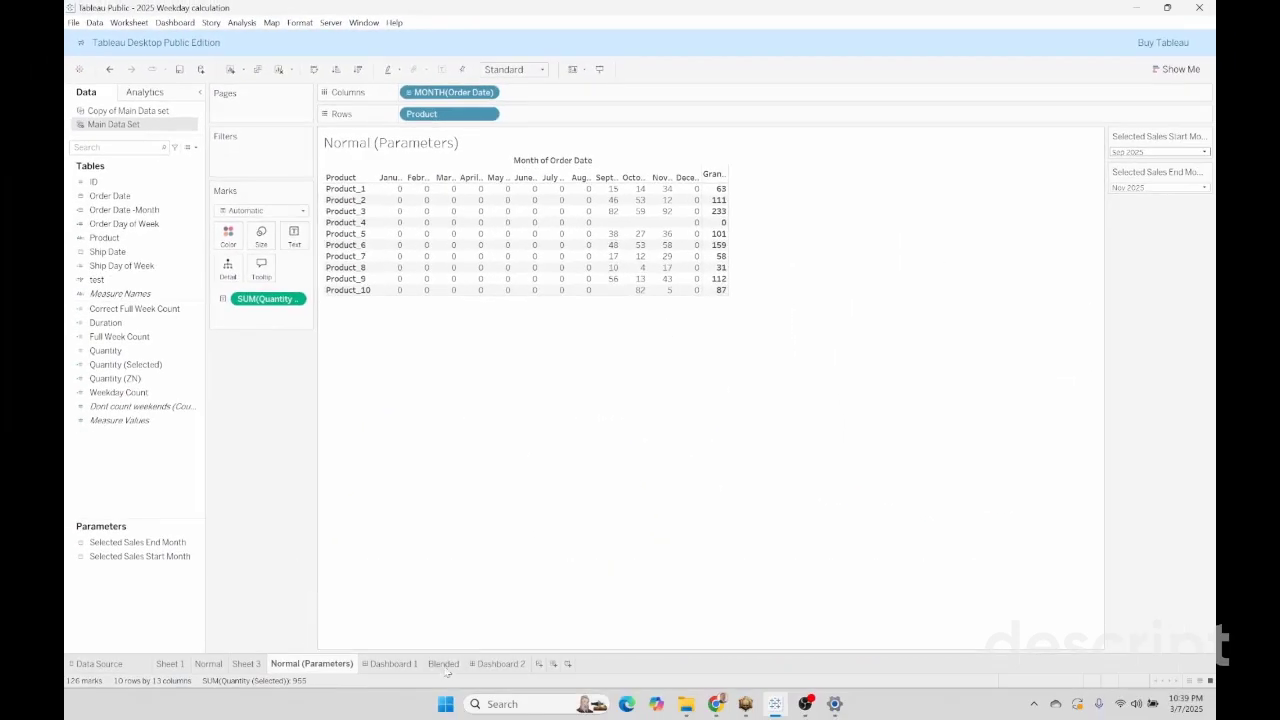
# - On the Blended sheet, add Quantity and Quantity (Selected) from Main Data Set as columns
pyautogui.click(443, 664)
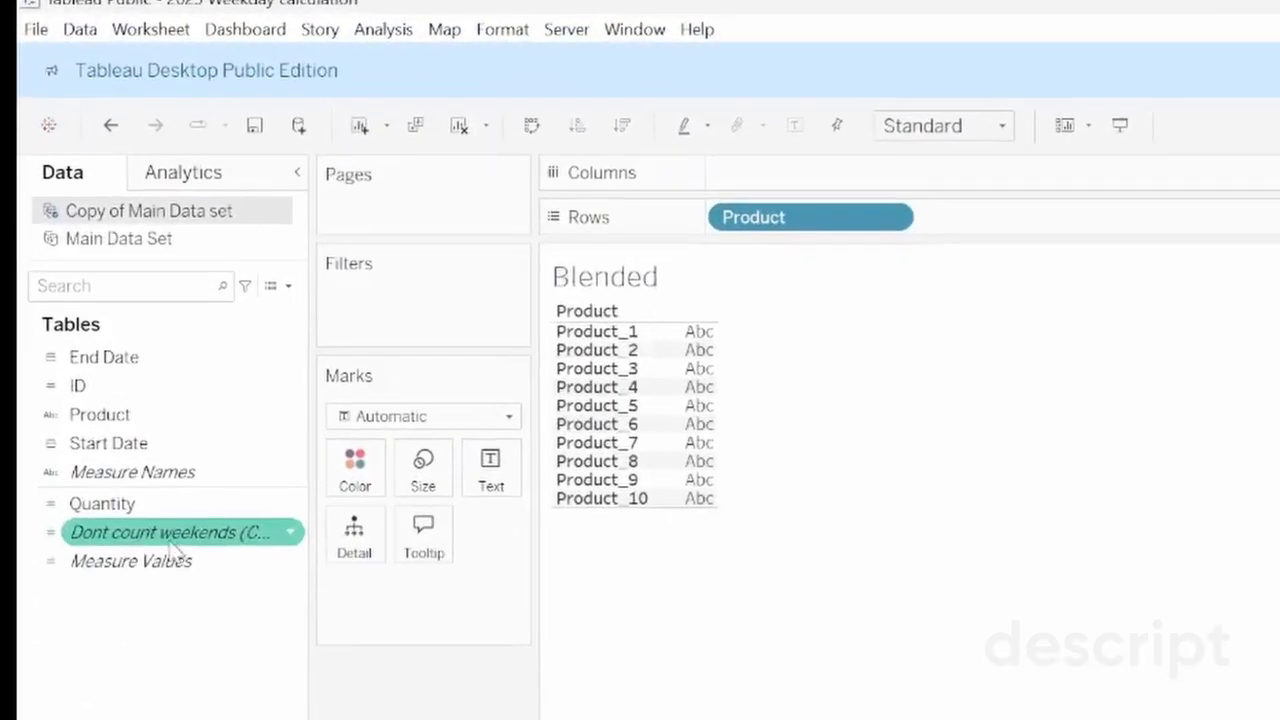
pyautogui.click(165, 236)
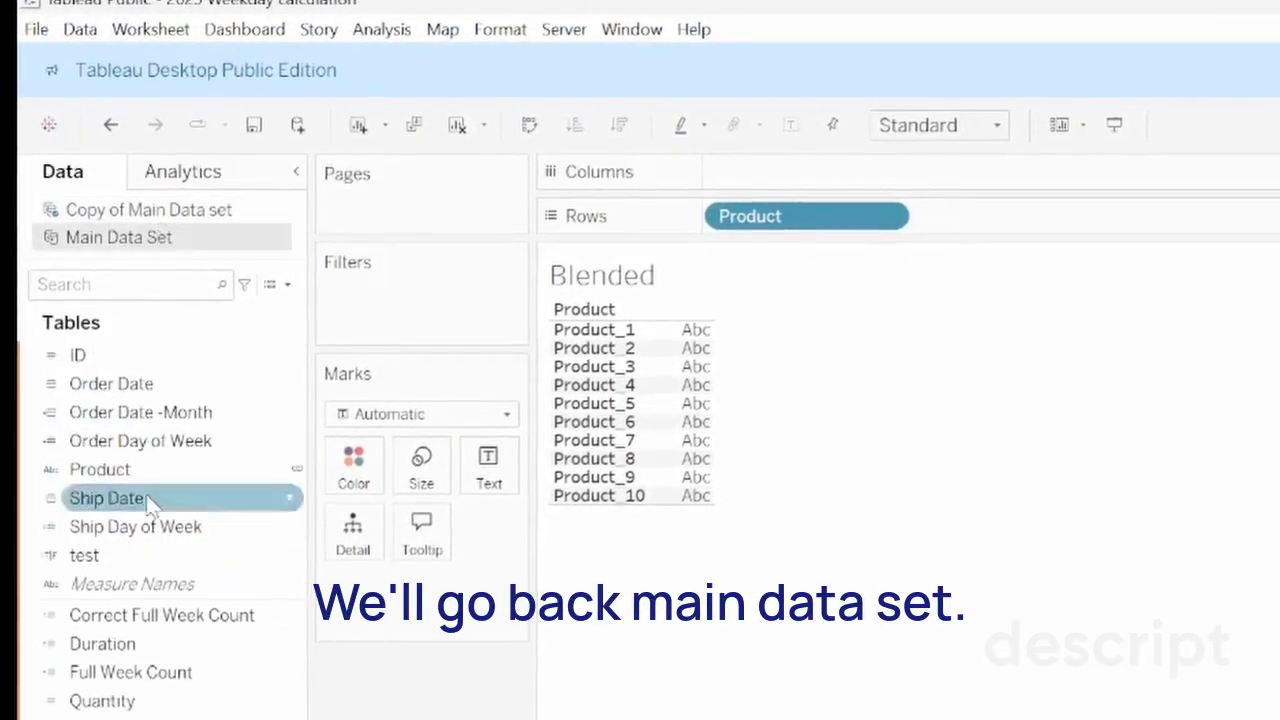
pyautogui.doubleClick(157, 700)
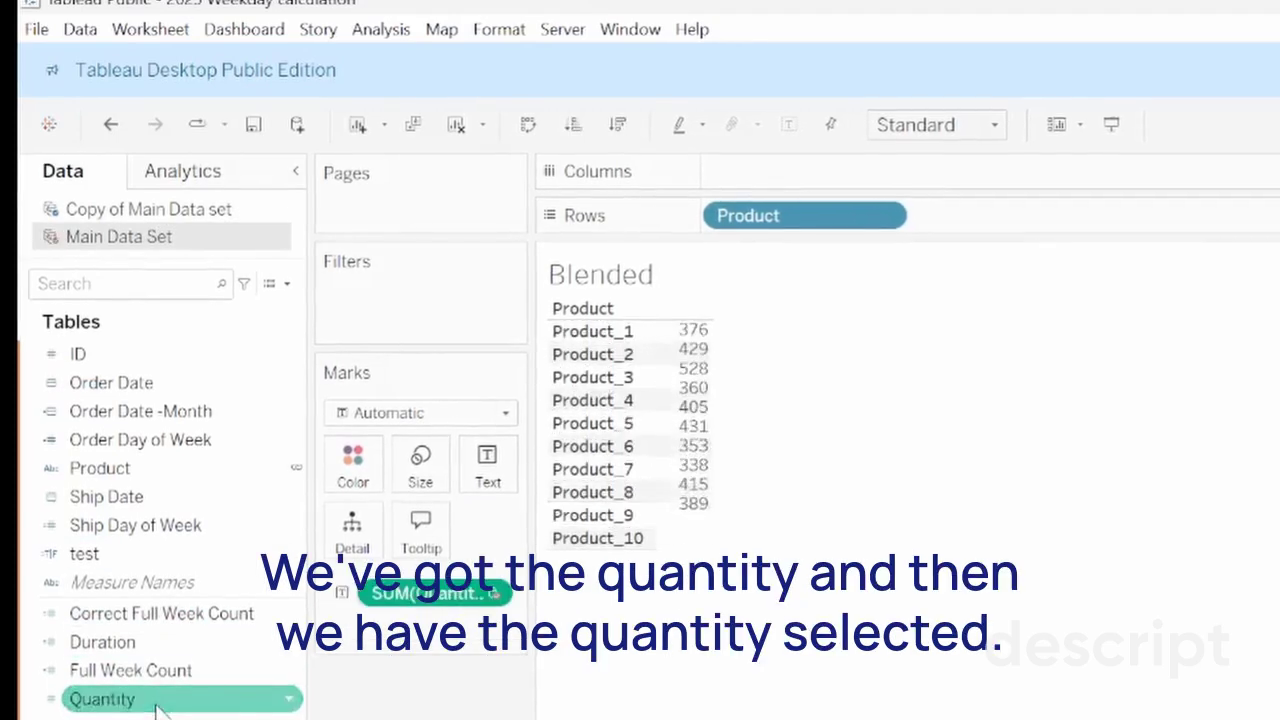
pyautogui.doubleClick(150, 716)
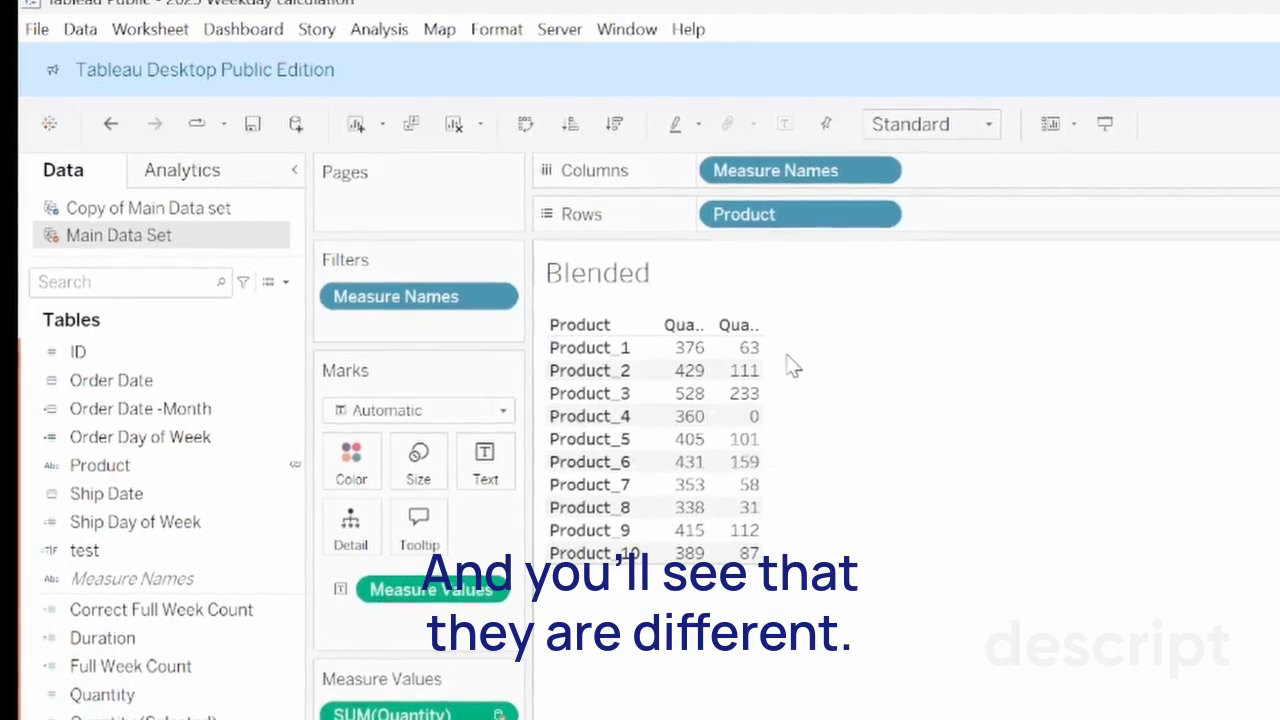
# - Show the end and start month parameter controls and set the start month to Aug 2025
pyautogui.rightClick(190, 541)
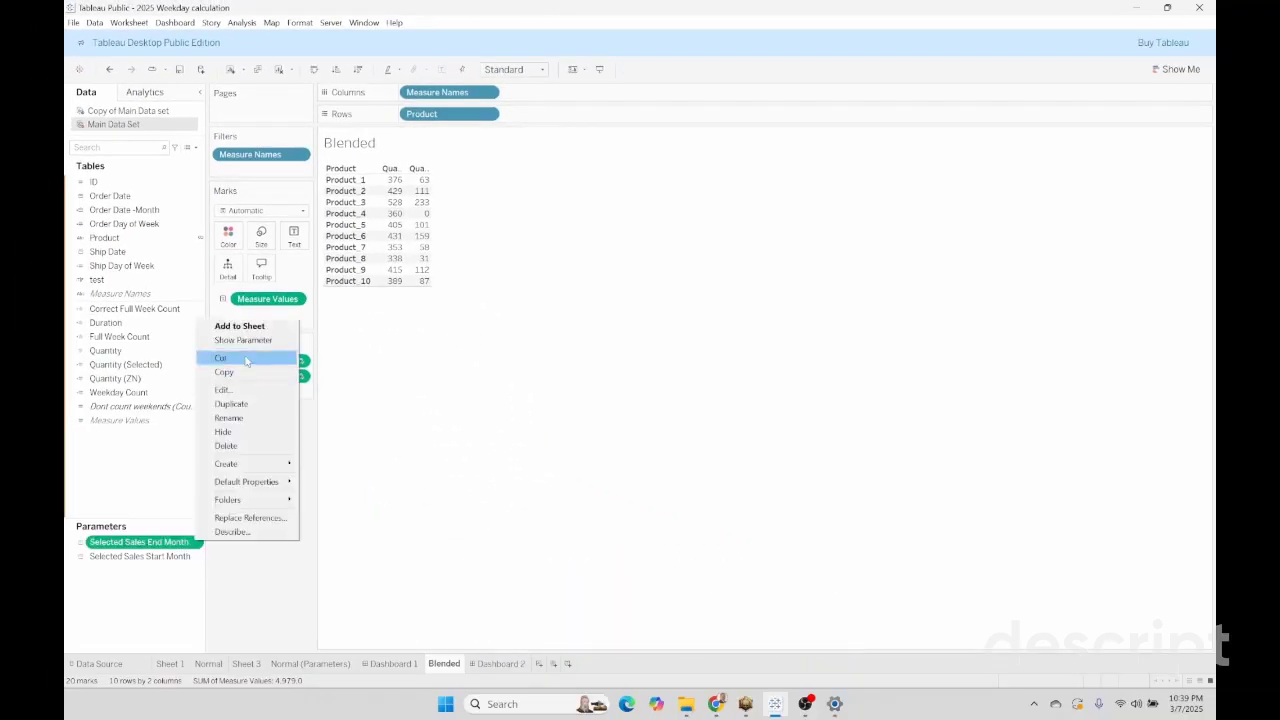
pyautogui.click(252, 340)
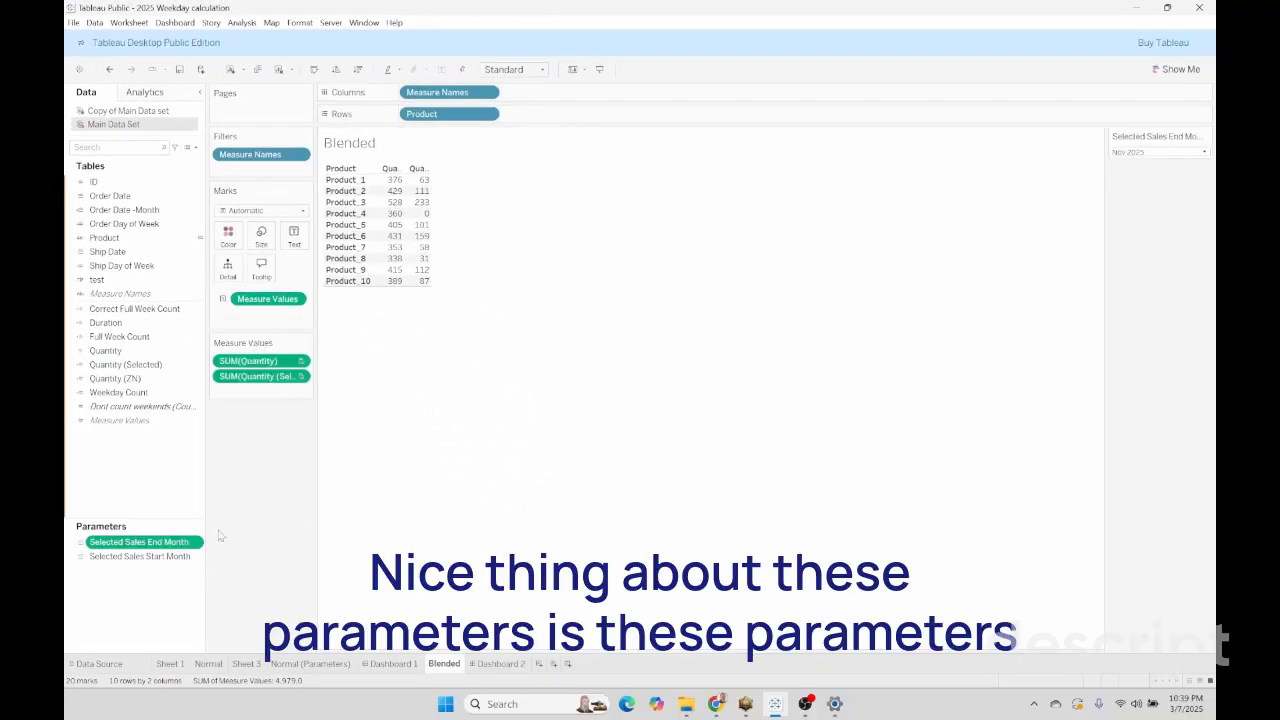
pyautogui.click(195, 556)
pyautogui.rightClick(198, 556)
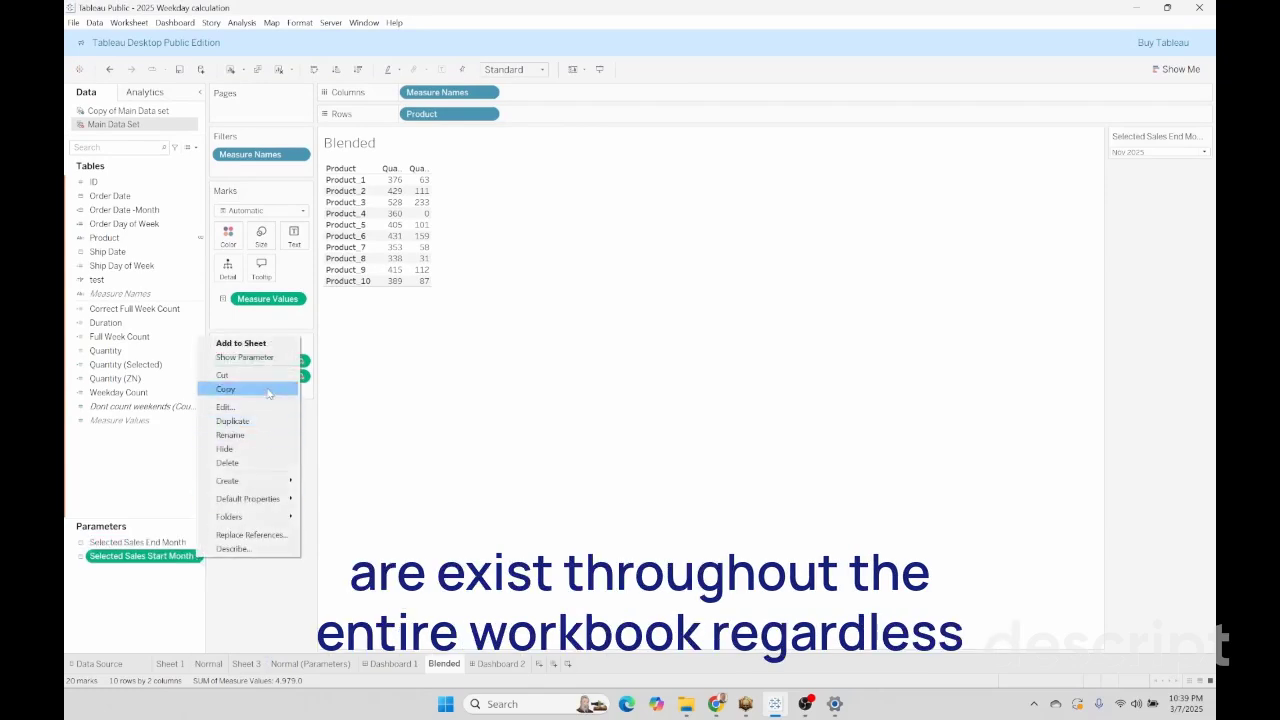
pyautogui.click(260, 357)
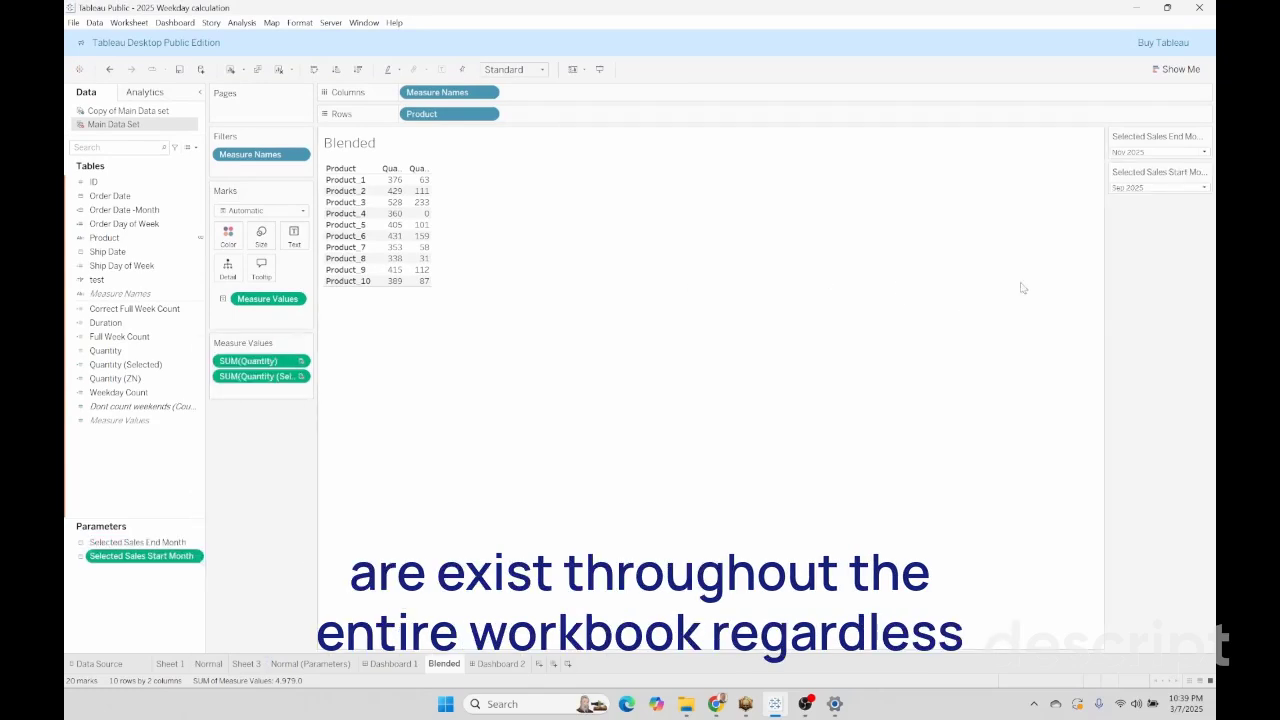
pyautogui.click(1206, 189)
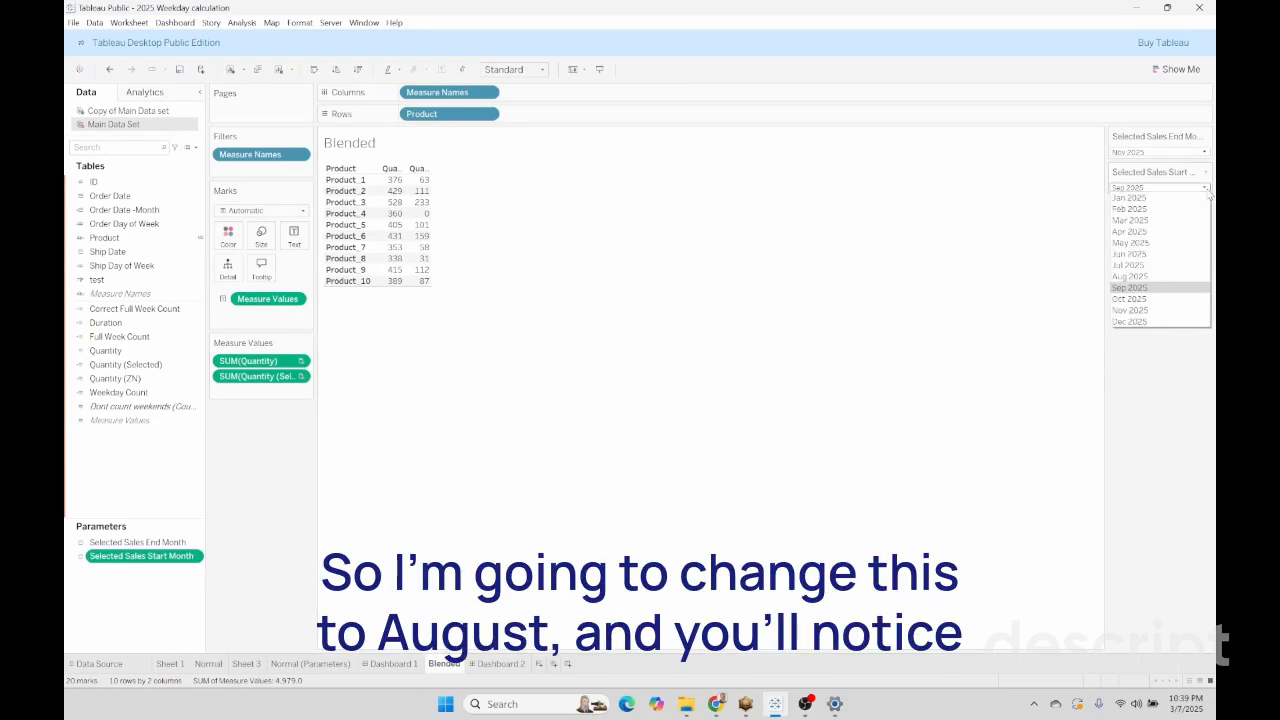
pyautogui.click(1140, 277)
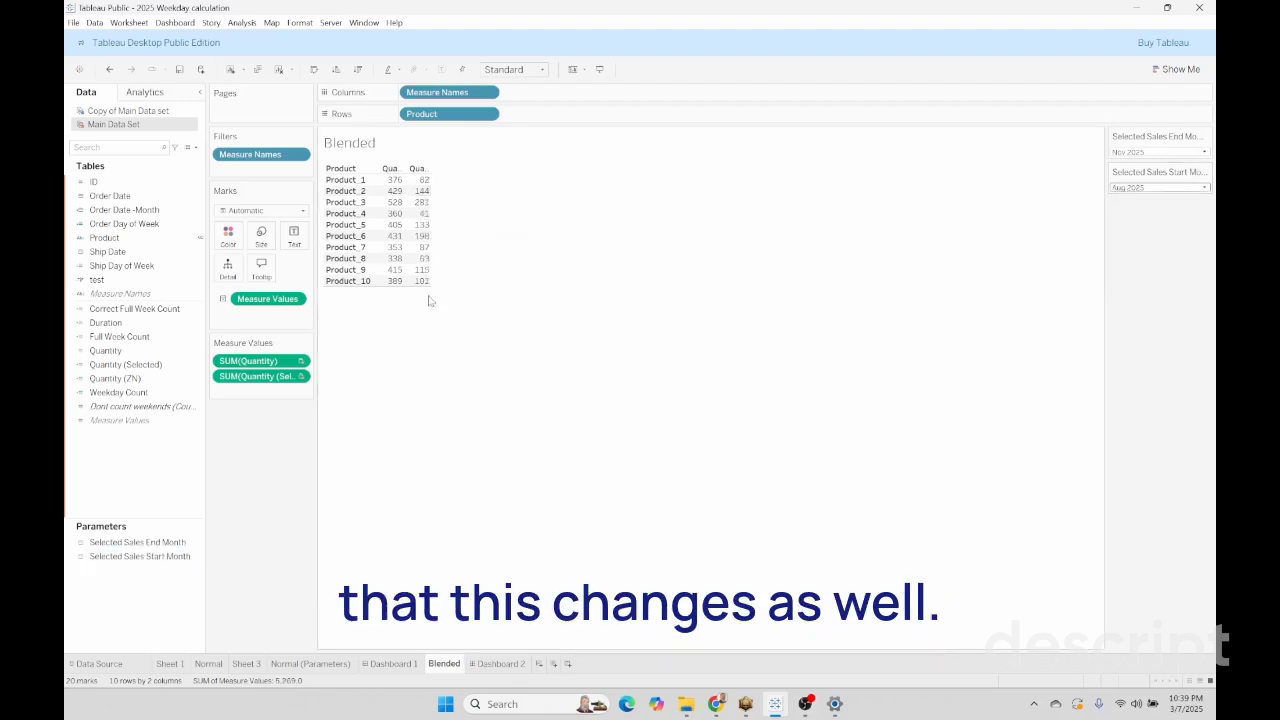
# - On Dashboard 1, select the Blended sheet so it can span the full width
pyautogui.click(394, 664)
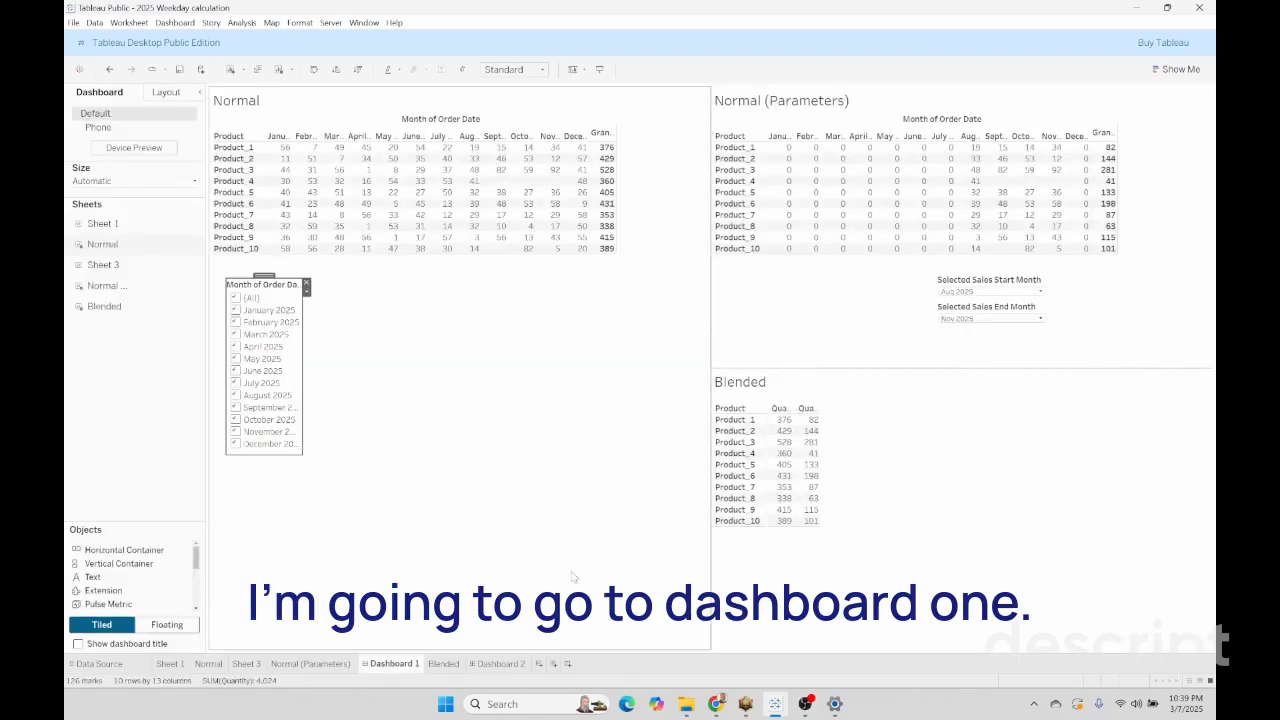
pyautogui.moveTo(785, 458)
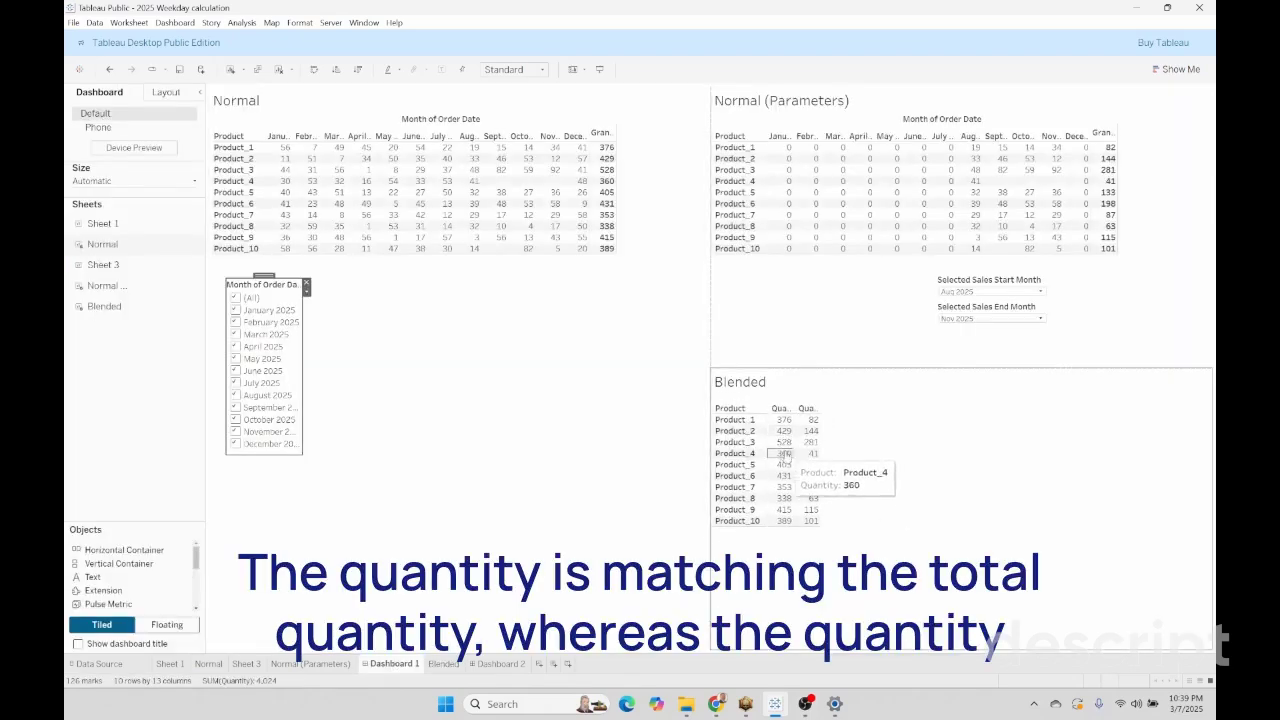
pyautogui.moveTo(604, 178)
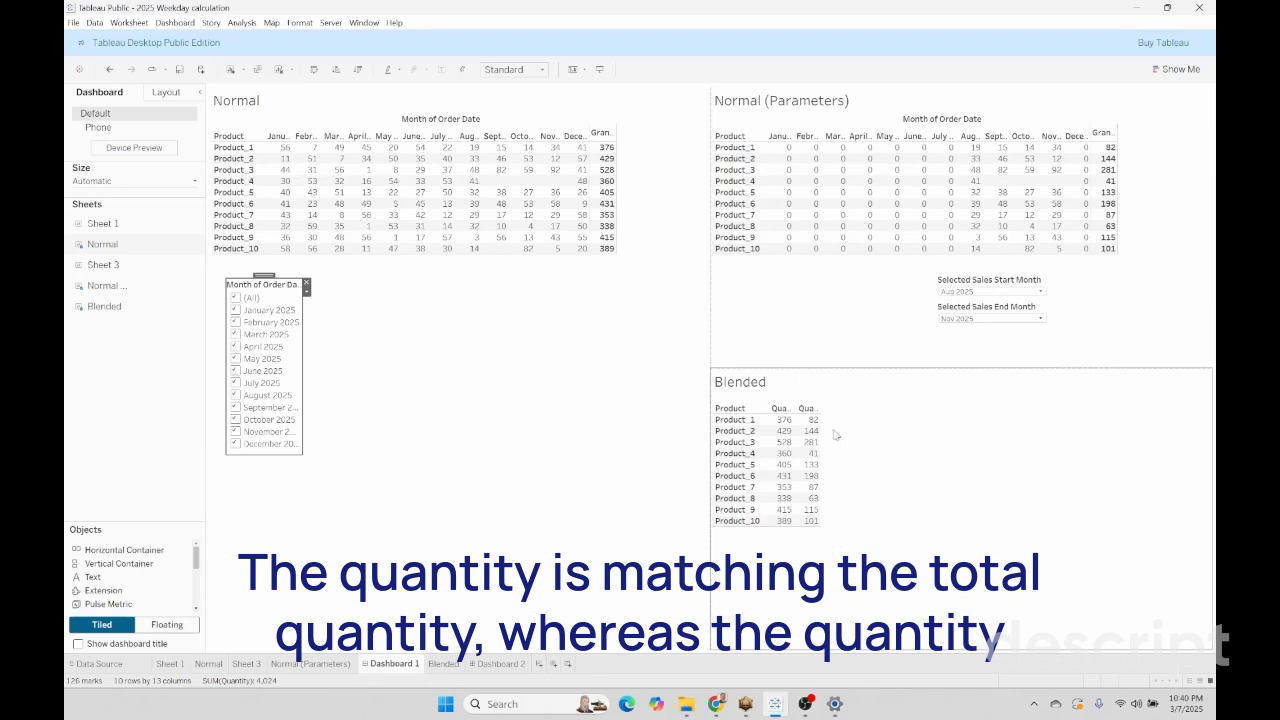
pyautogui.moveTo(817, 421)
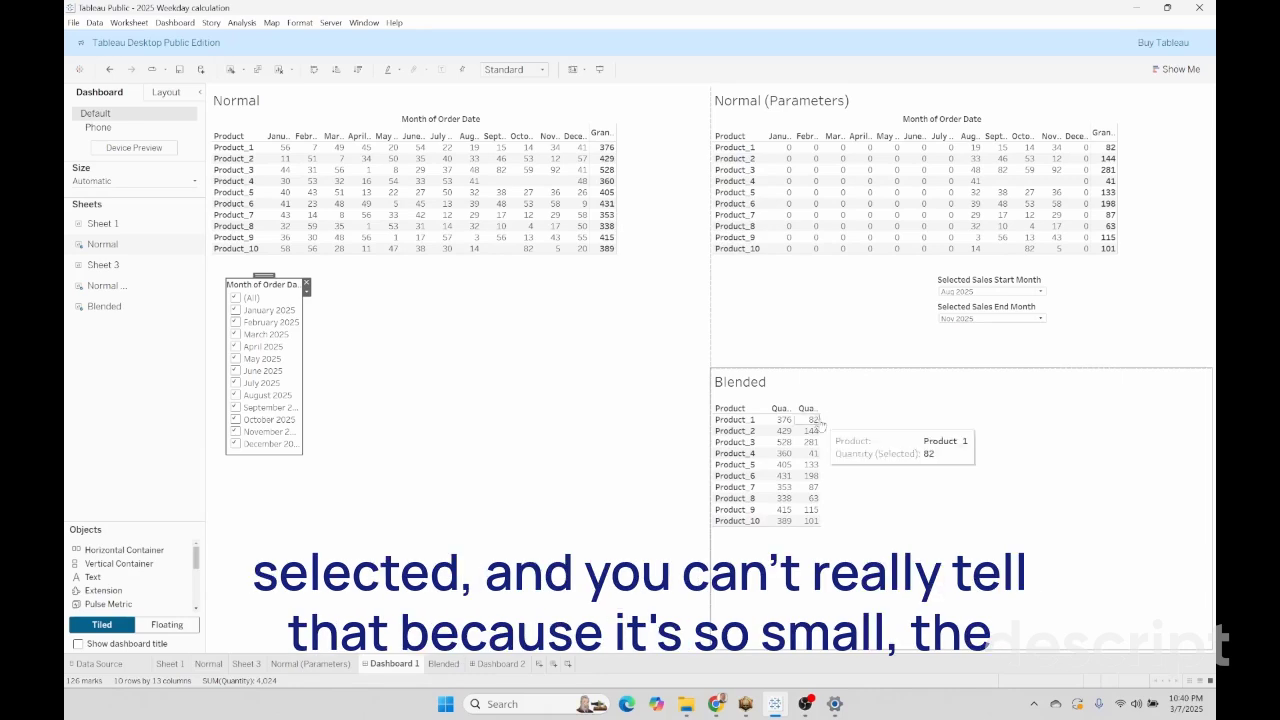
pyautogui.click(822, 417)
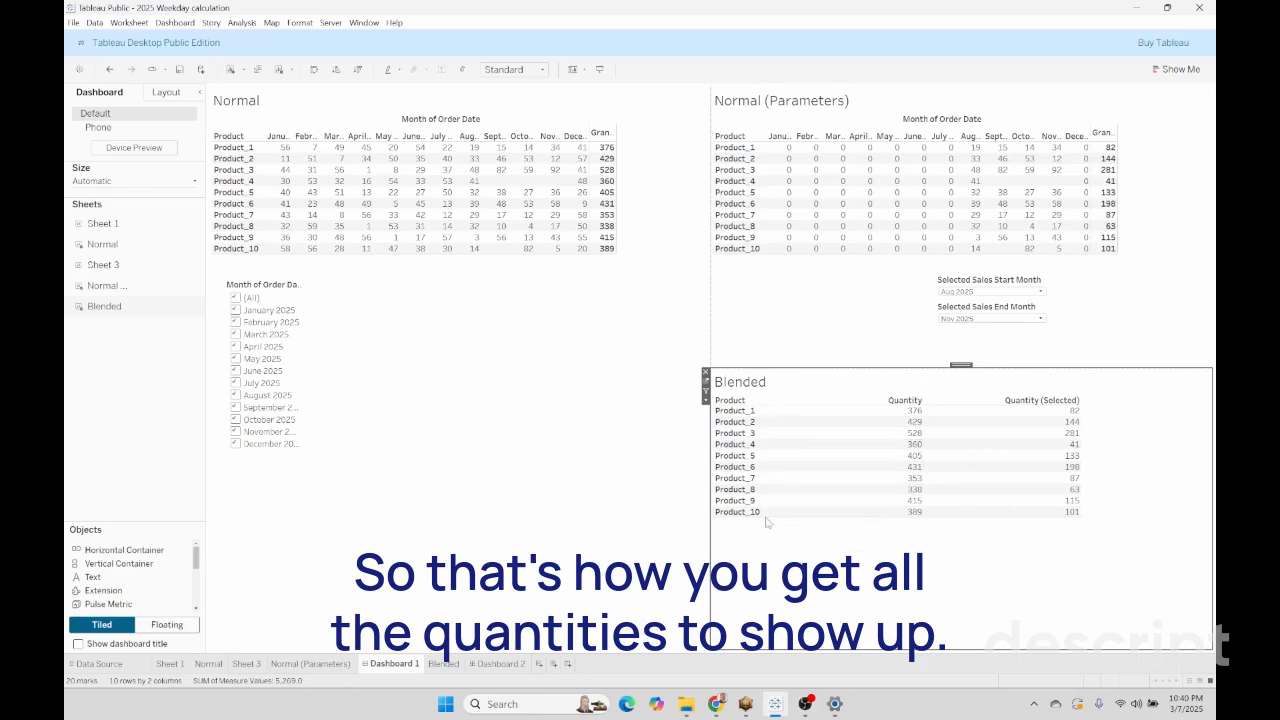
# - Choose Sep 2025 in both the Selected Sales Start Month and End Month dropdowns
pyautogui.click(1046, 299)
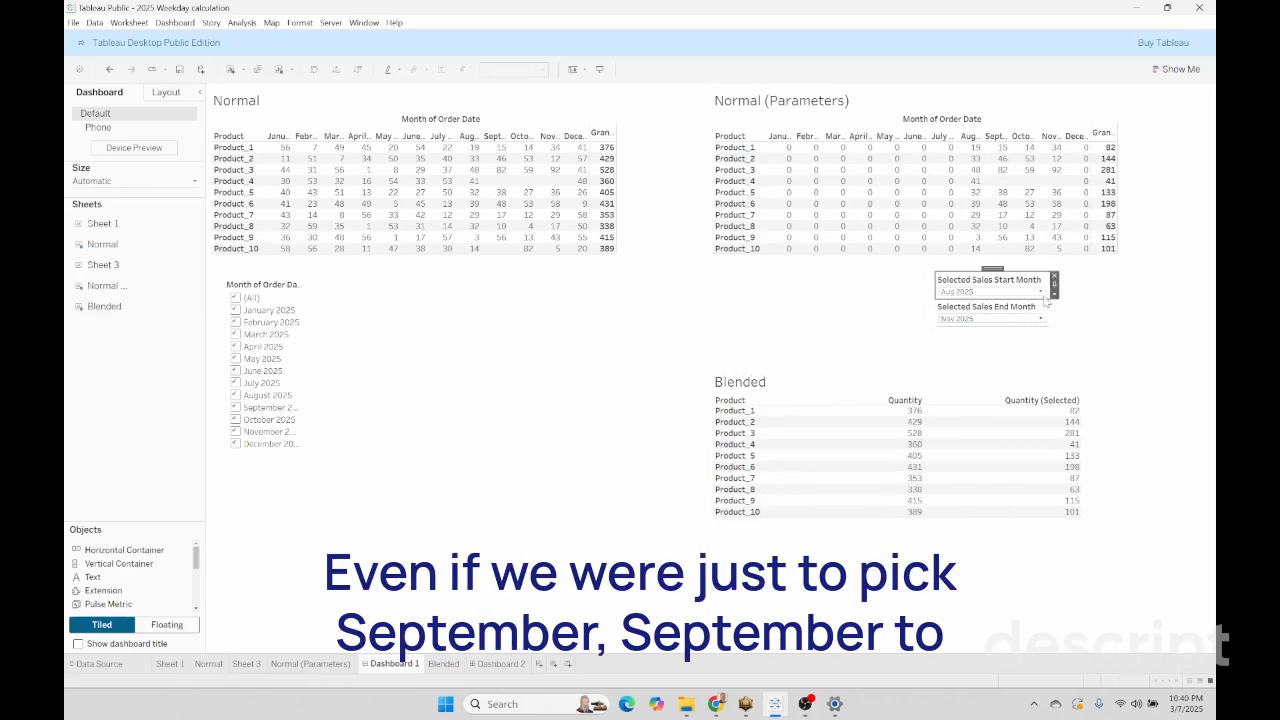
pyautogui.click(1043, 295)
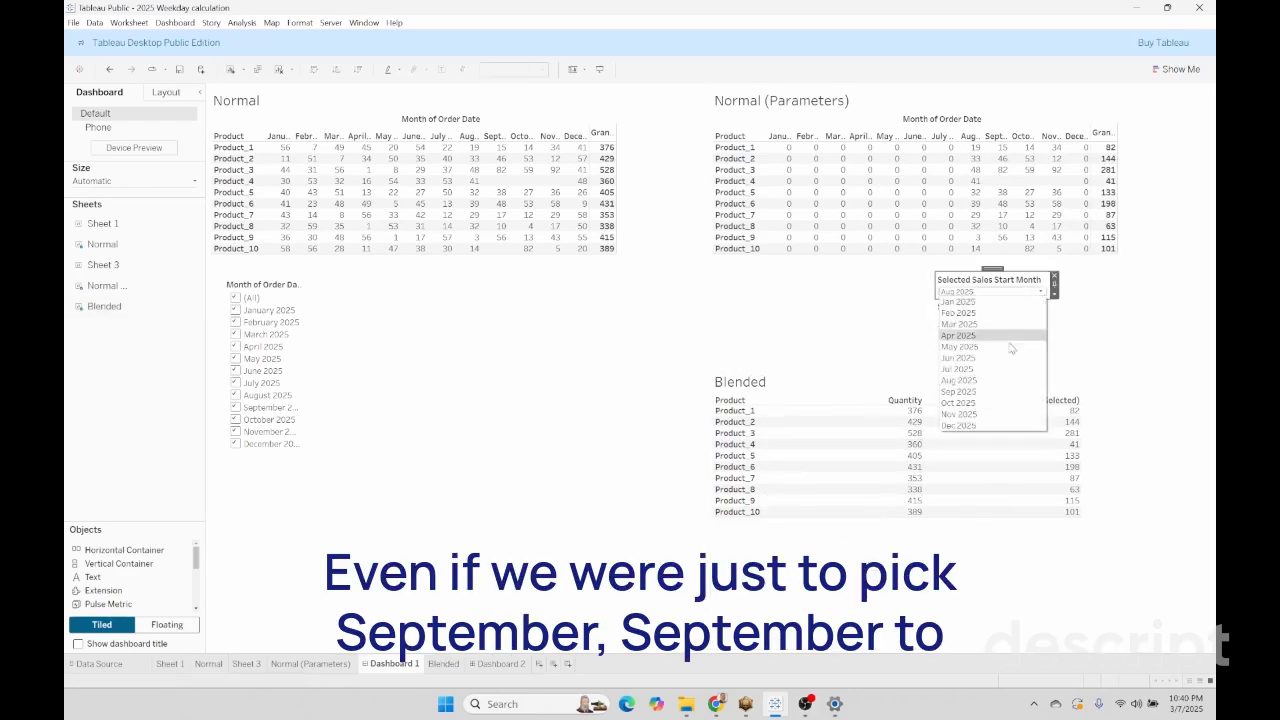
pyautogui.click(995, 392)
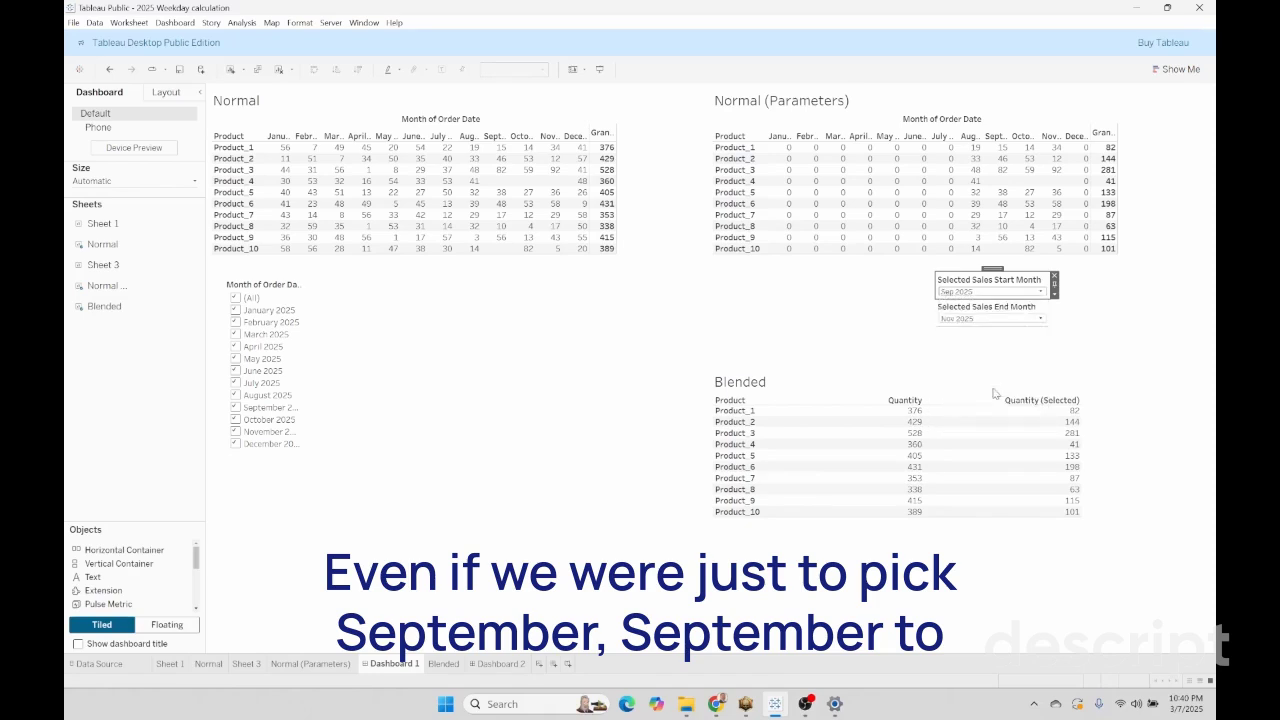
pyautogui.click(1040, 319)
pyautogui.click(1010, 418)
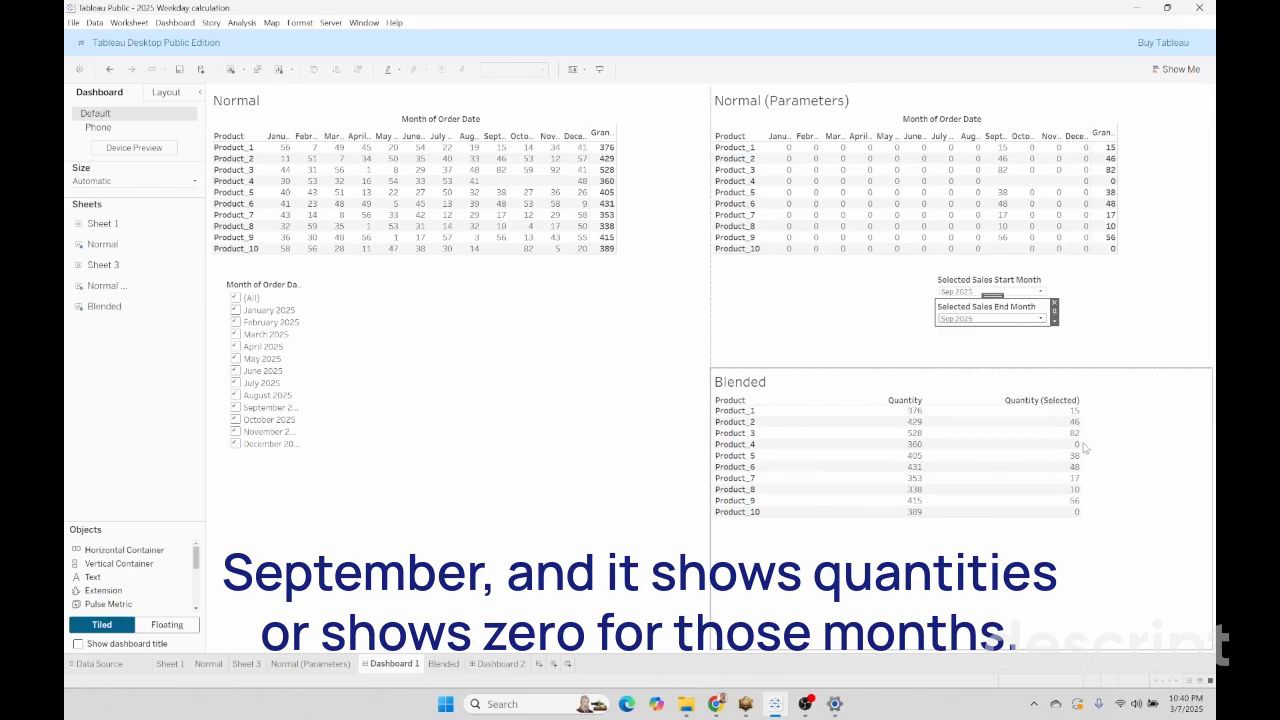